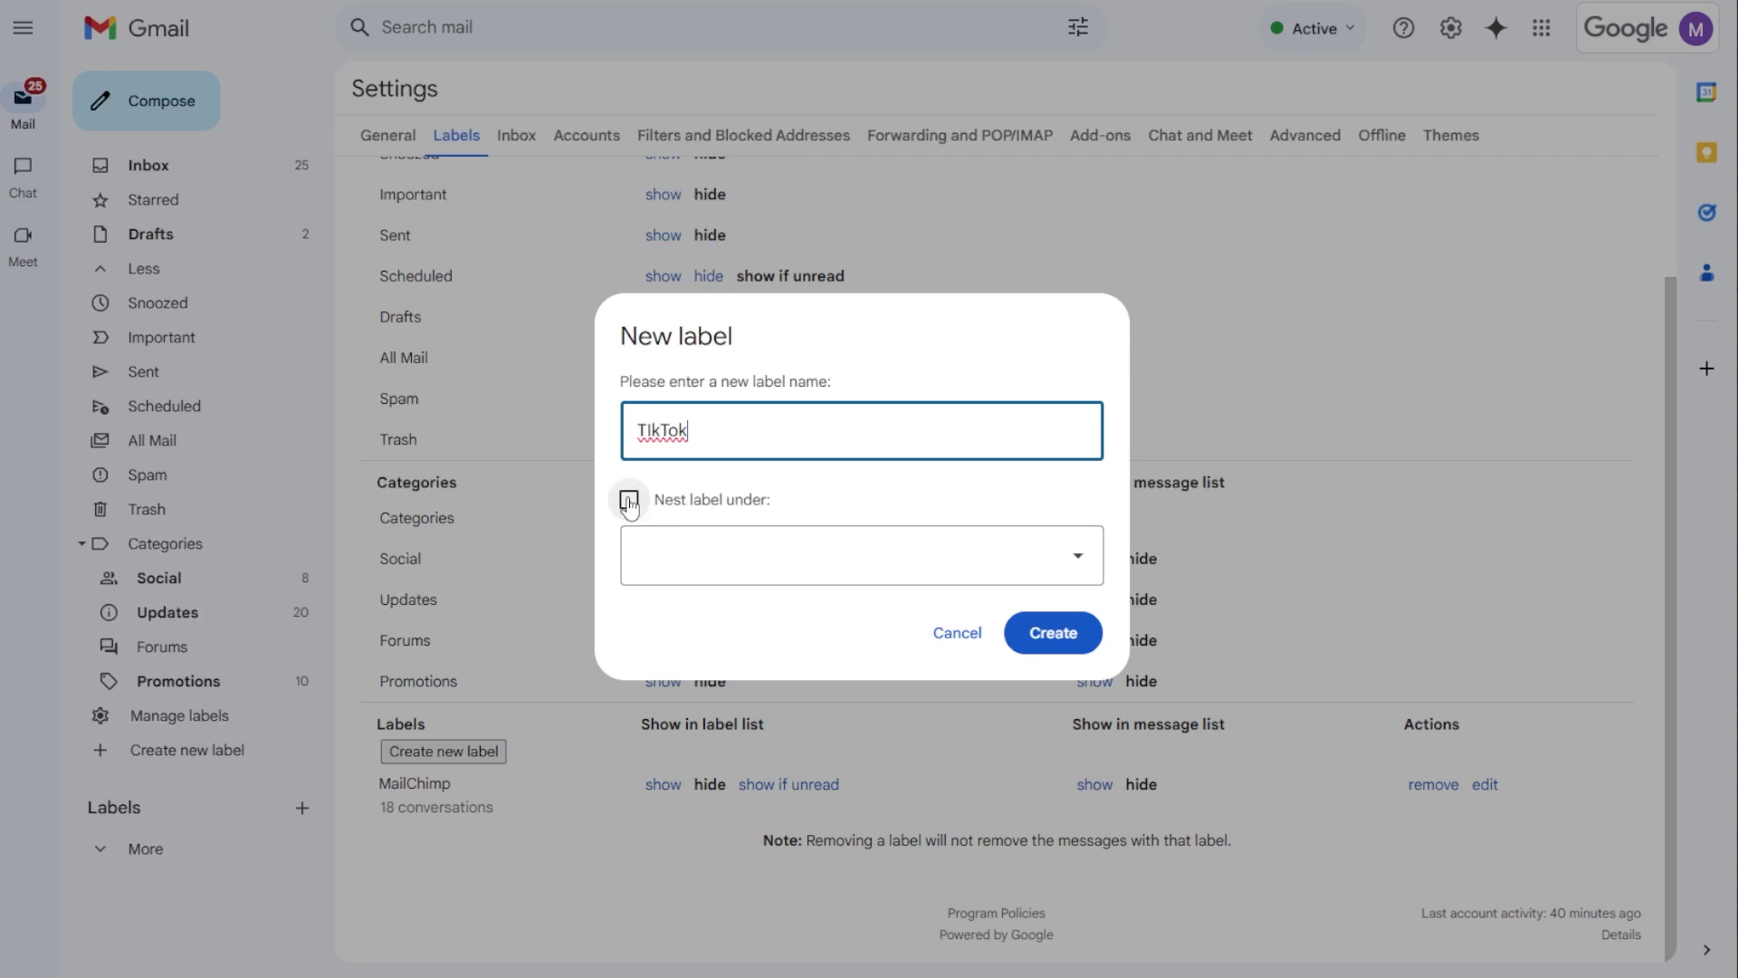
Toggle 'Nest label under' on and back off, leaving the new label top-level.
{"action": "left_click", "coordinate": [629, 503]}
{"action": "left_click", "coordinate": [711, 563]}
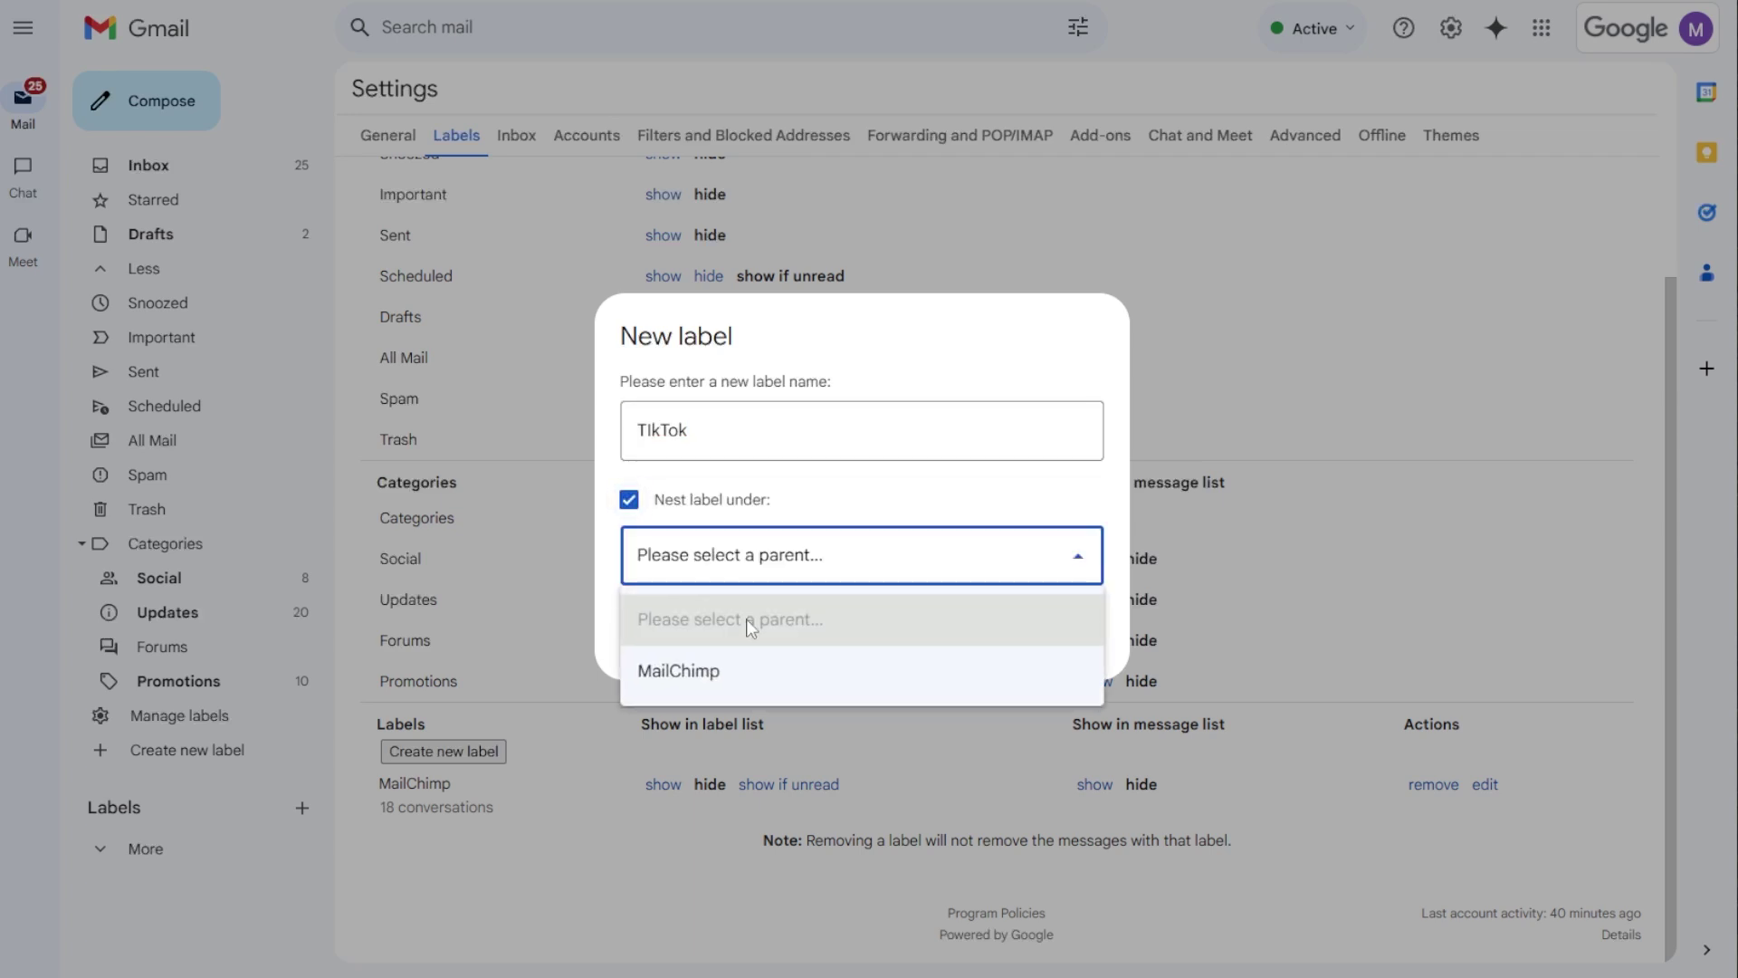
{"action": "left_click", "coordinate": [629, 500]}
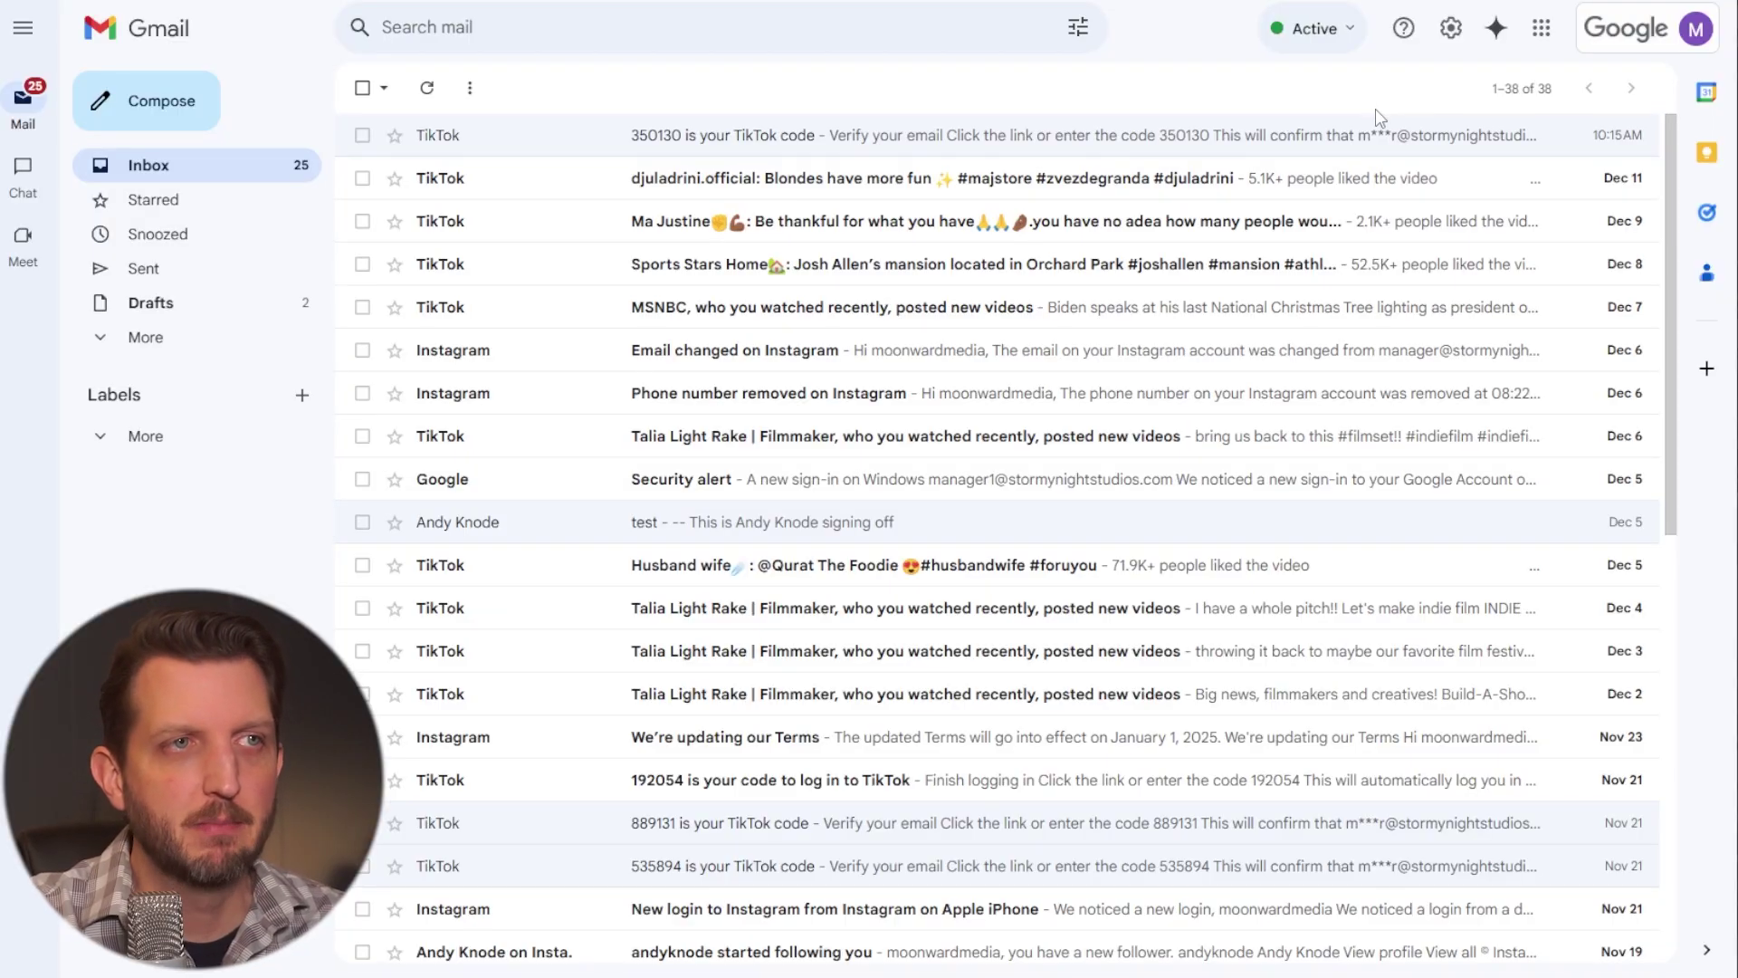
{"action": "mouse_move", "coordinate": [950, 220]}
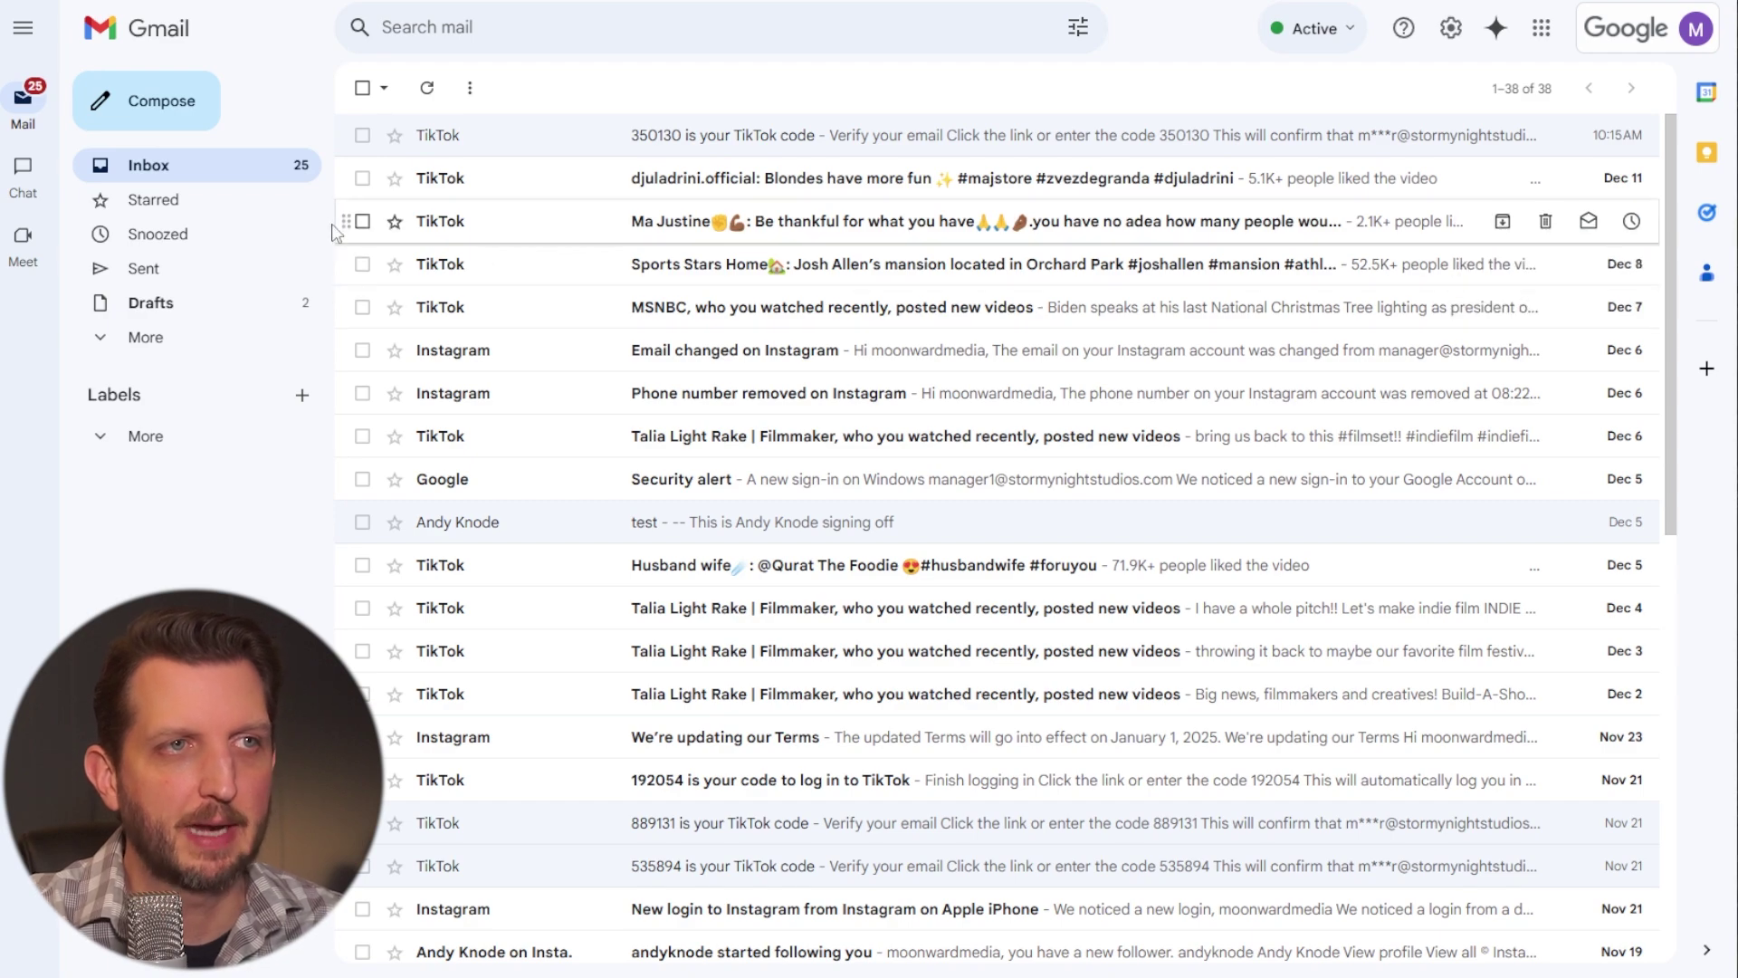
{"action": "scroll", "coordinate": [749, 504], "scroll_direction": "down", "scroll_amount": 1}
{"action": "scroll", "coordinate": [749, 504], "scroll_direction": "down", "scroll_amount": 2}
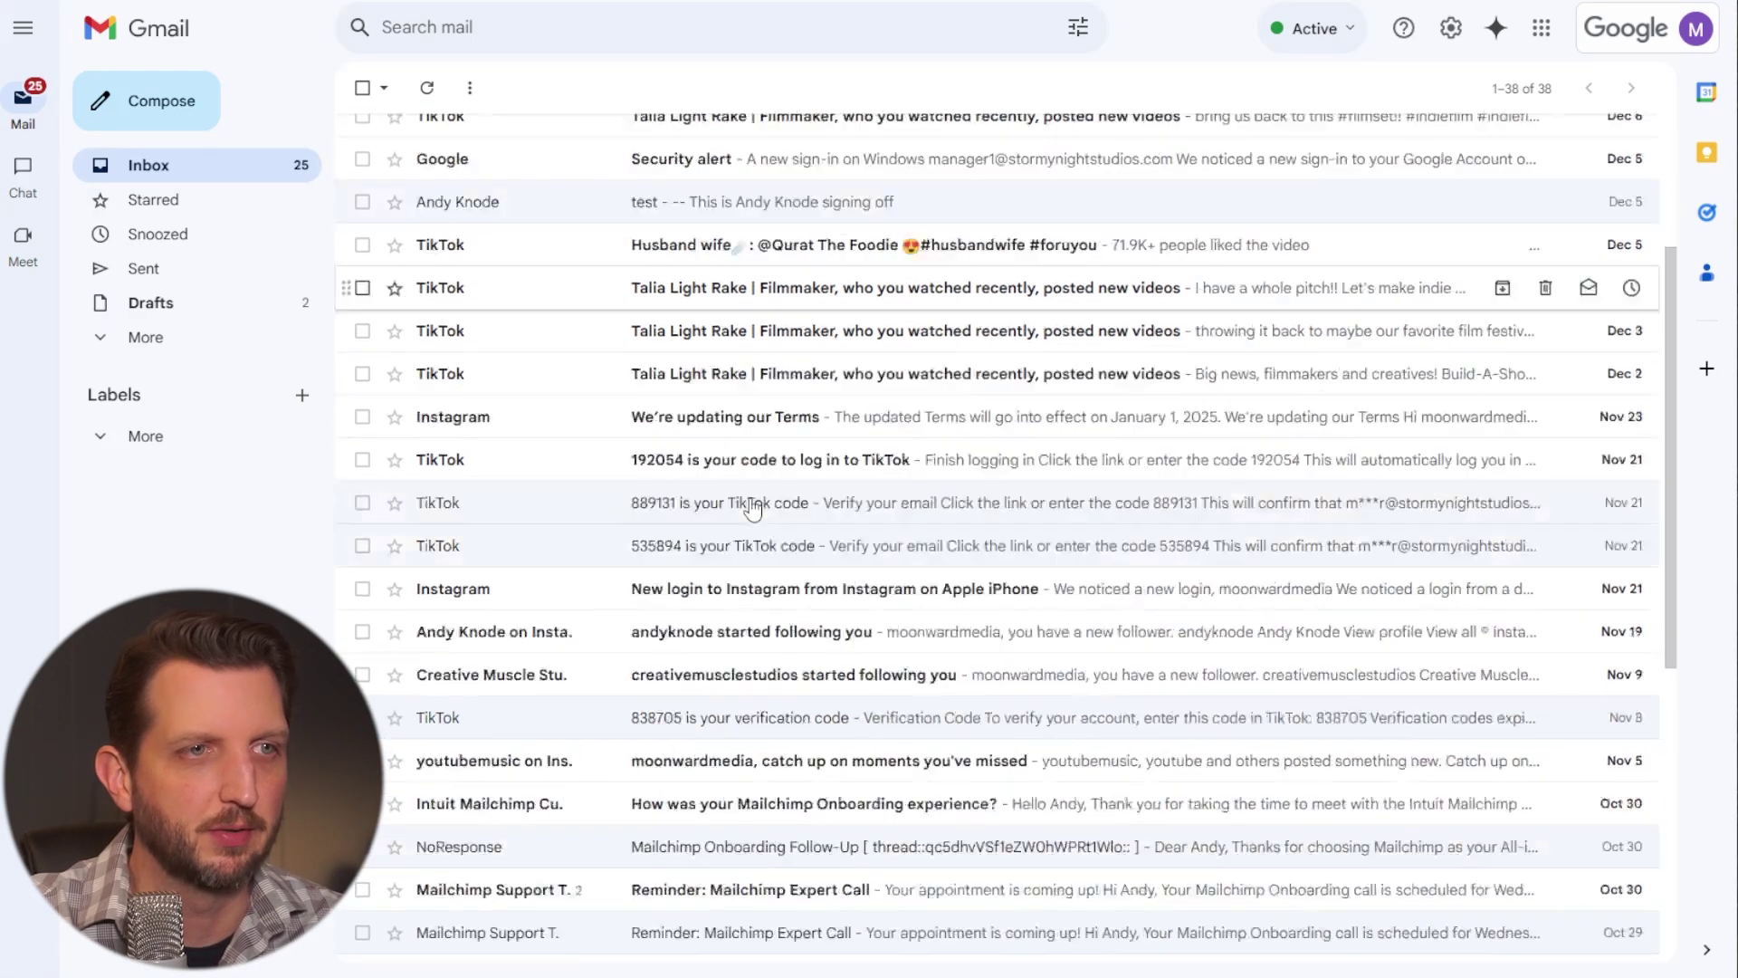
{"action": "scroll", "coordinate": [740, 501], "scroll_direction": "down", "scroll_amount": 1}
{"action": "scroll", "coordinate": [749, 508], "scroll_direction": "up", "scroll_amount": 4}
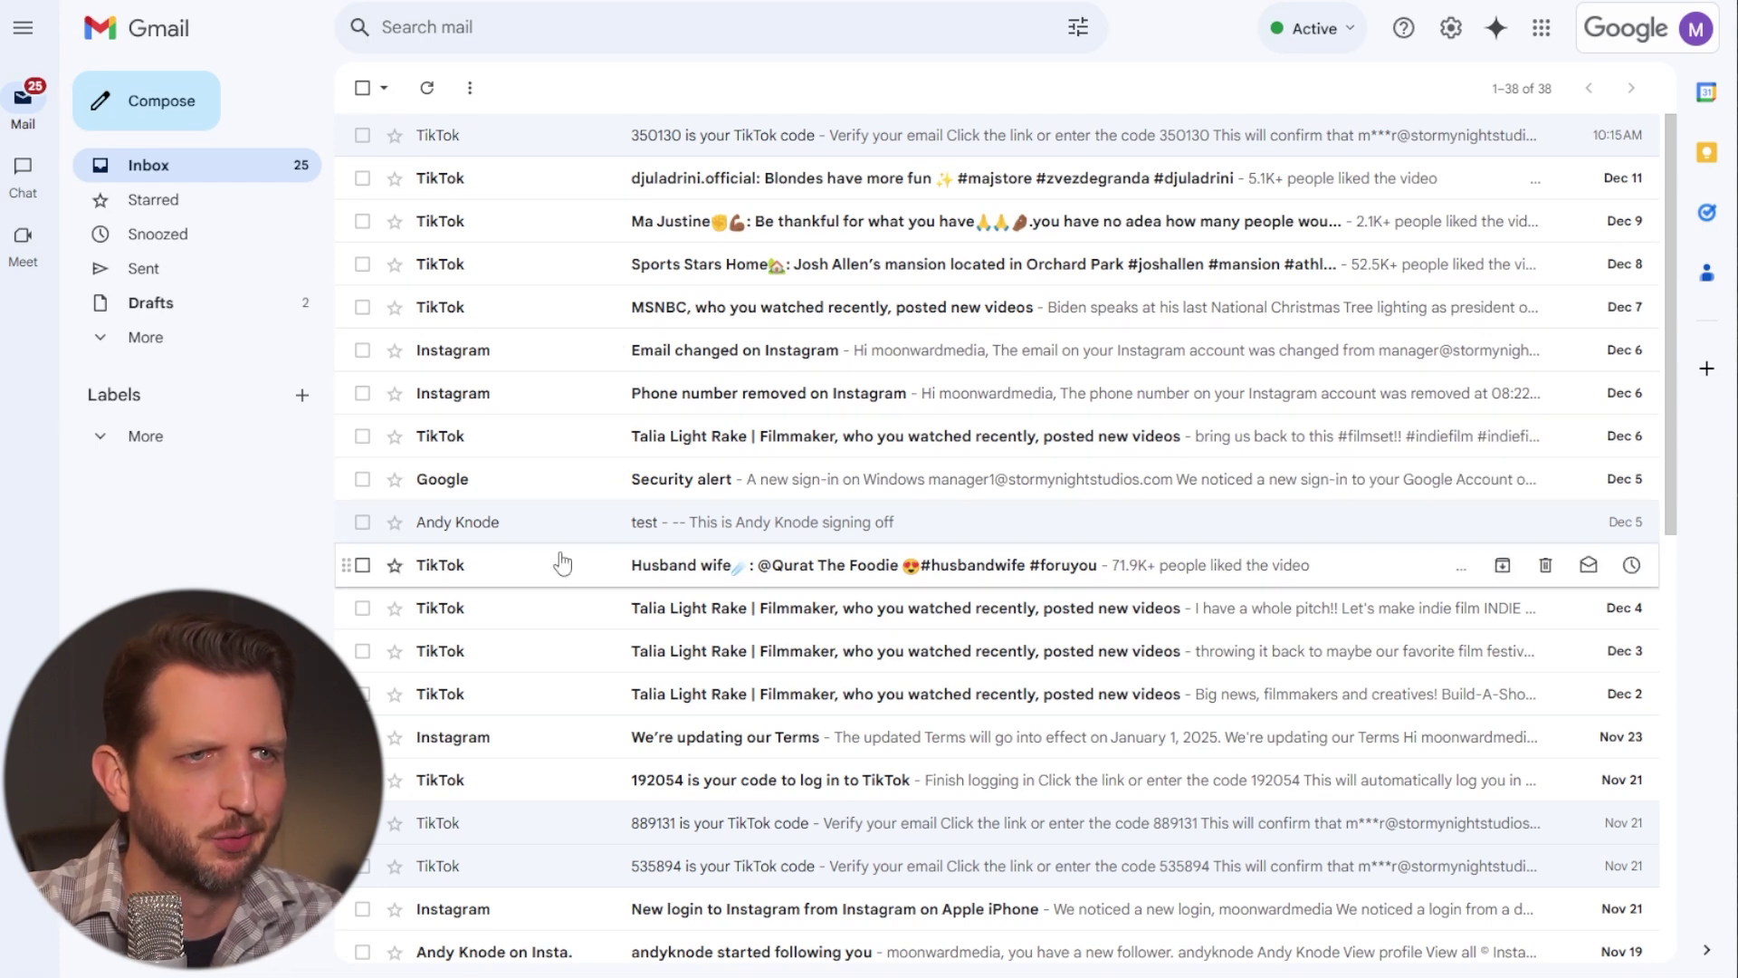
{"action": "scroll", "coordinate": [558, 562], "scroll_direction": "down", "scroll_amount": 1}
{"action": "scroll", "coordinate": [554, 628], "scroll_direction": "down", "scroll_amount": 2}
{"action": "scroll", "coordinate": [552, 666], "scroll_direction": "down", "scroll_amount": 2}
{"action": "scroll", "coordinate": [554, 676], "scroll_direction": "down", "scroll_amount": 1}
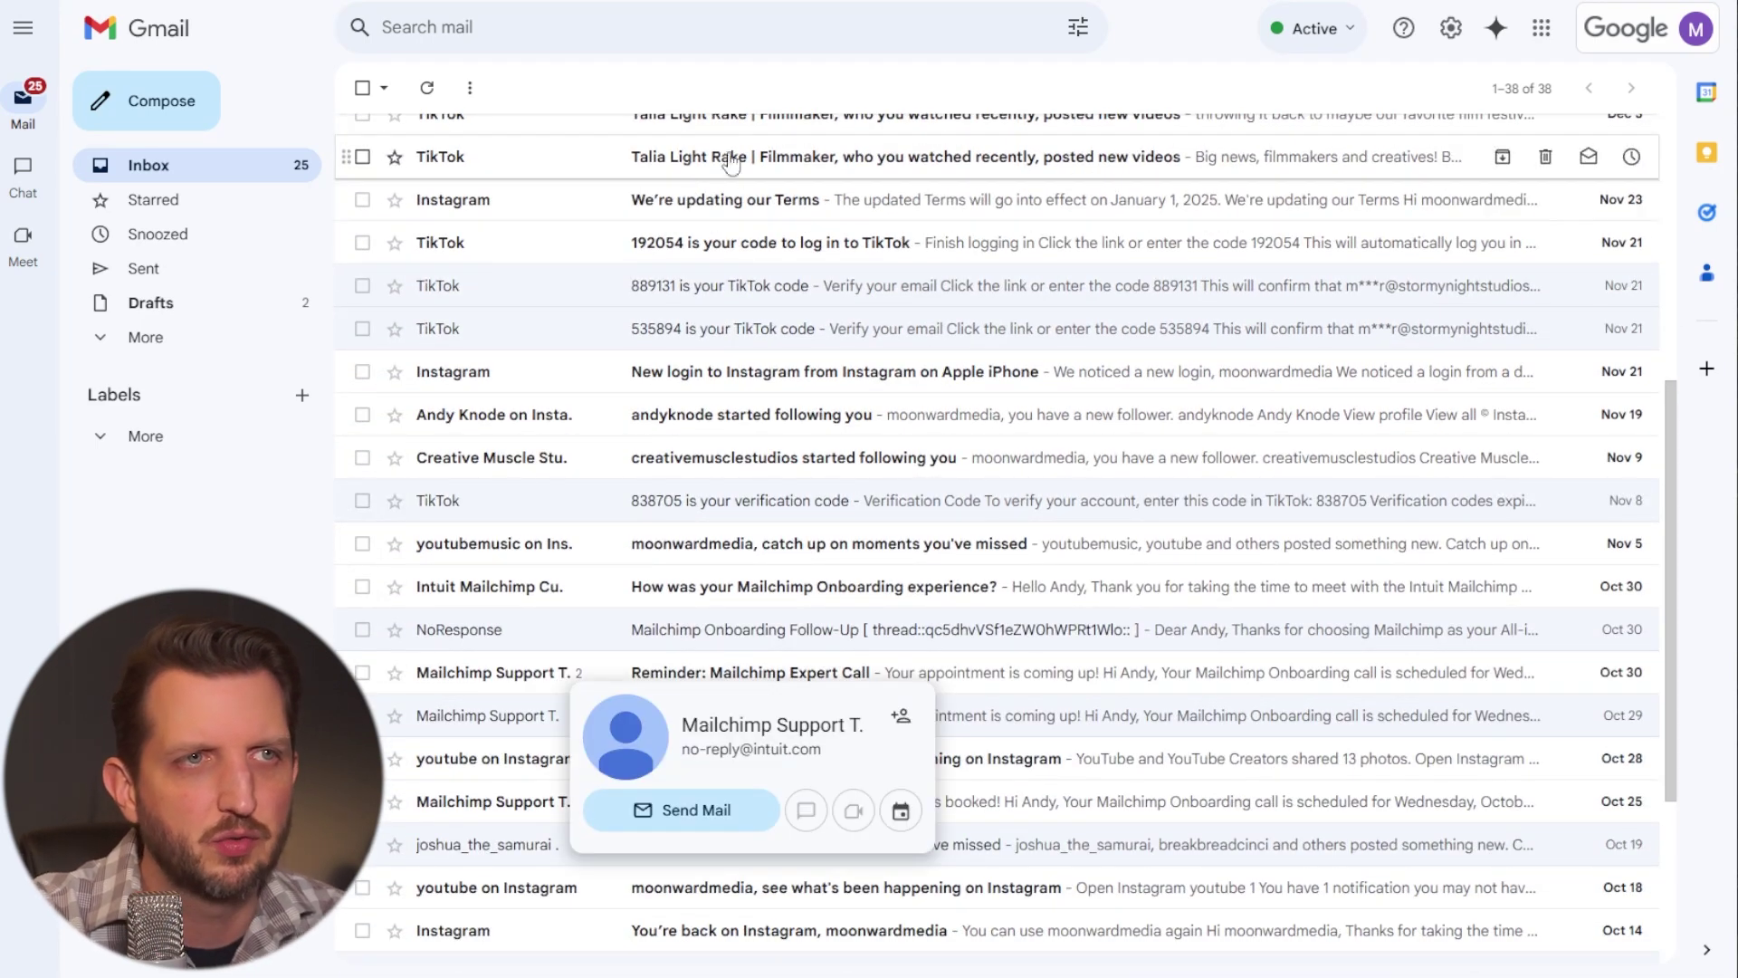
{"action": "scroll", "coordinate": [680, 407], "scroll_direction": "up", "scroll_amount": 5}
{"action": "scroll", "coordinate": [705, 165], "scroll_direction": "up", "scroll_amount": 1}
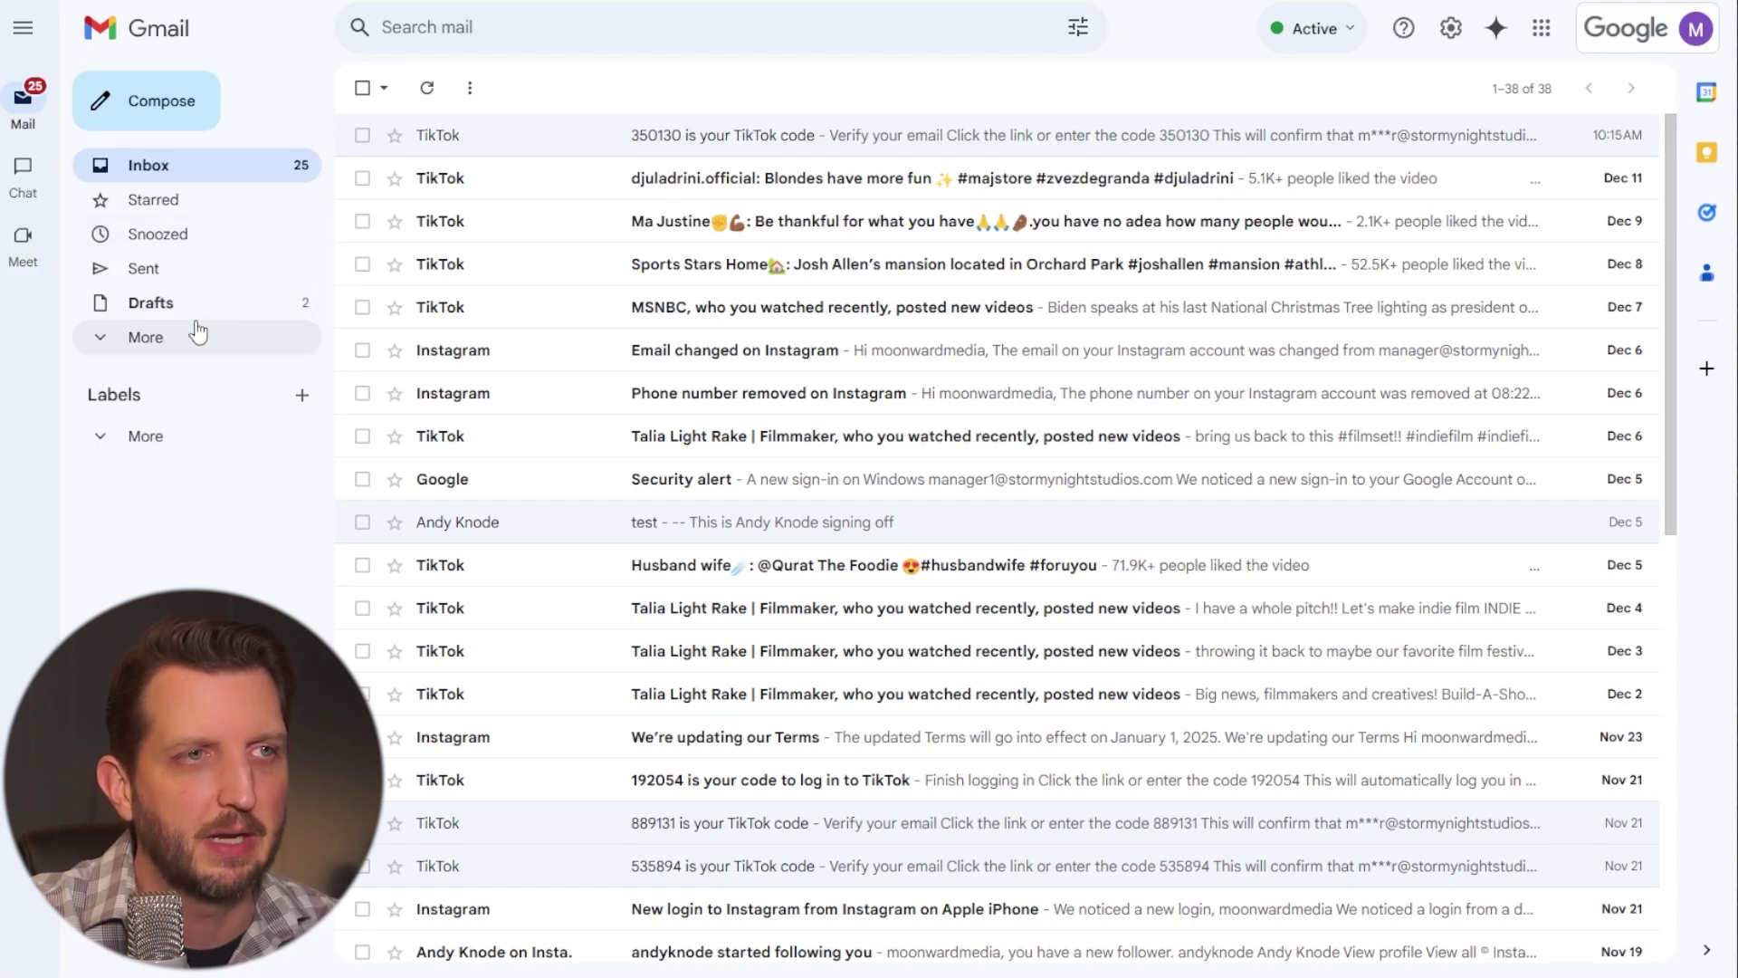
Expand More and Categories in the sidebar to show Social, Updates, Forums and Promotions.
{"action": "left_click", "coordinate": [169, 338]}
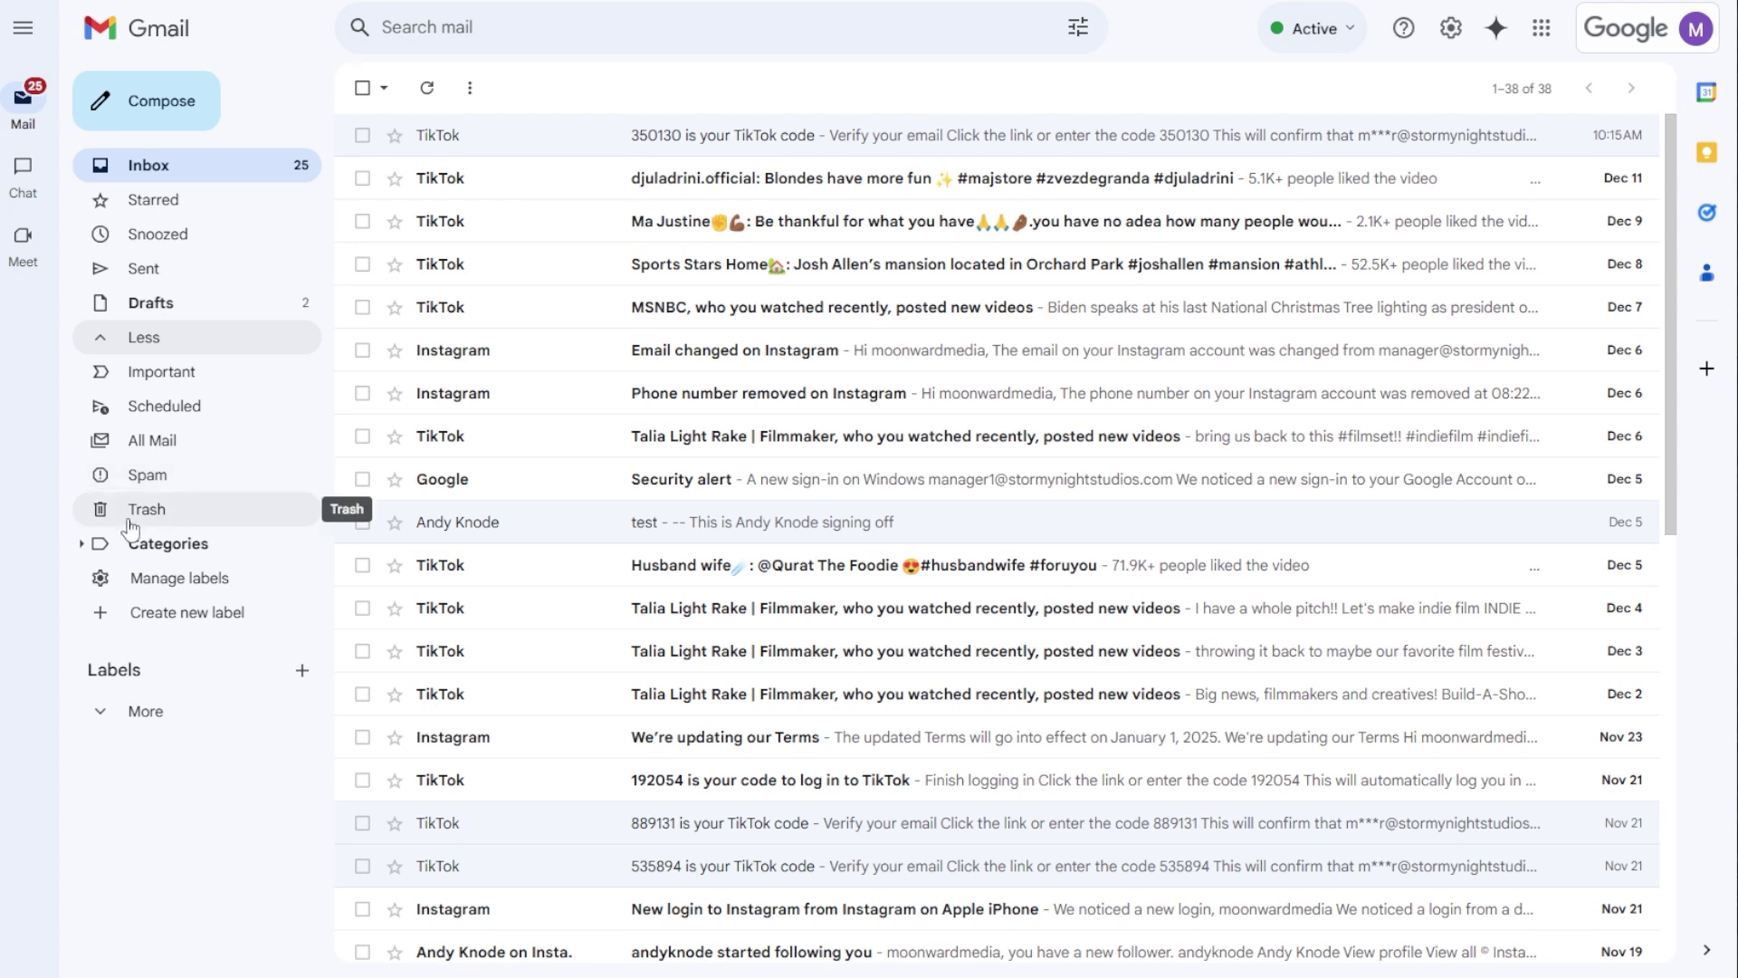
{"action": "left_click", "coordinate": [90, 544]}
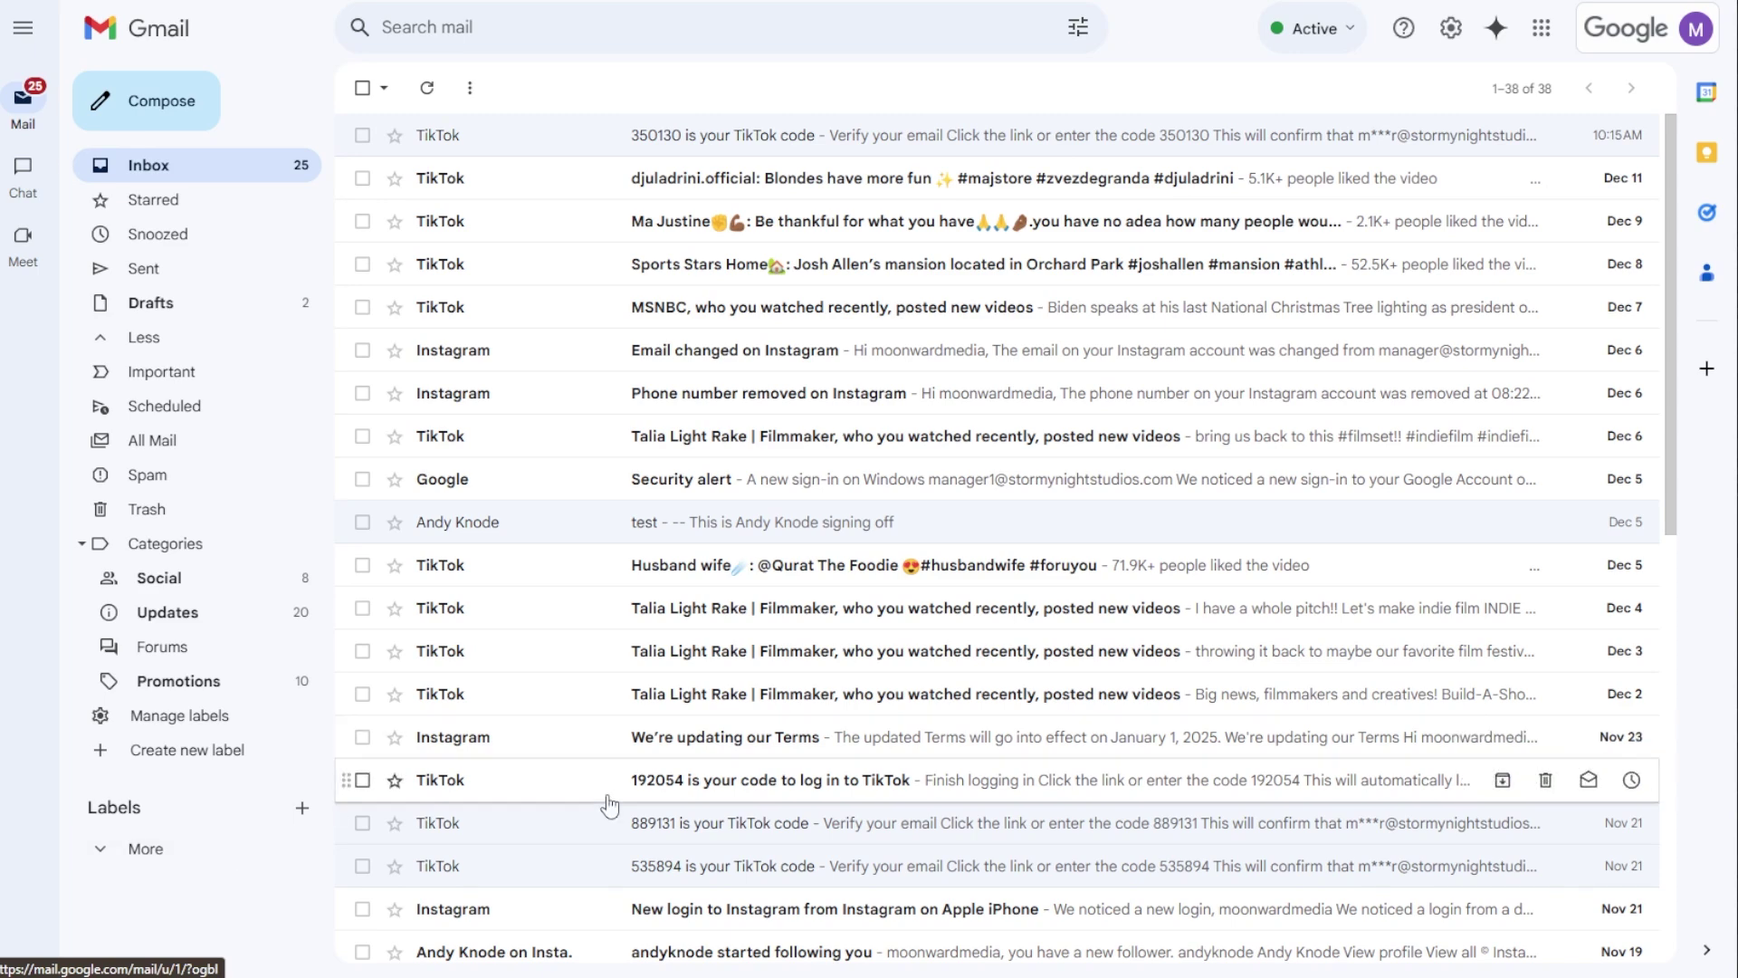
Go to the Labels tab of Gmail's full settings.
{"action": "left_click", "coordinate": [1454, 33]}
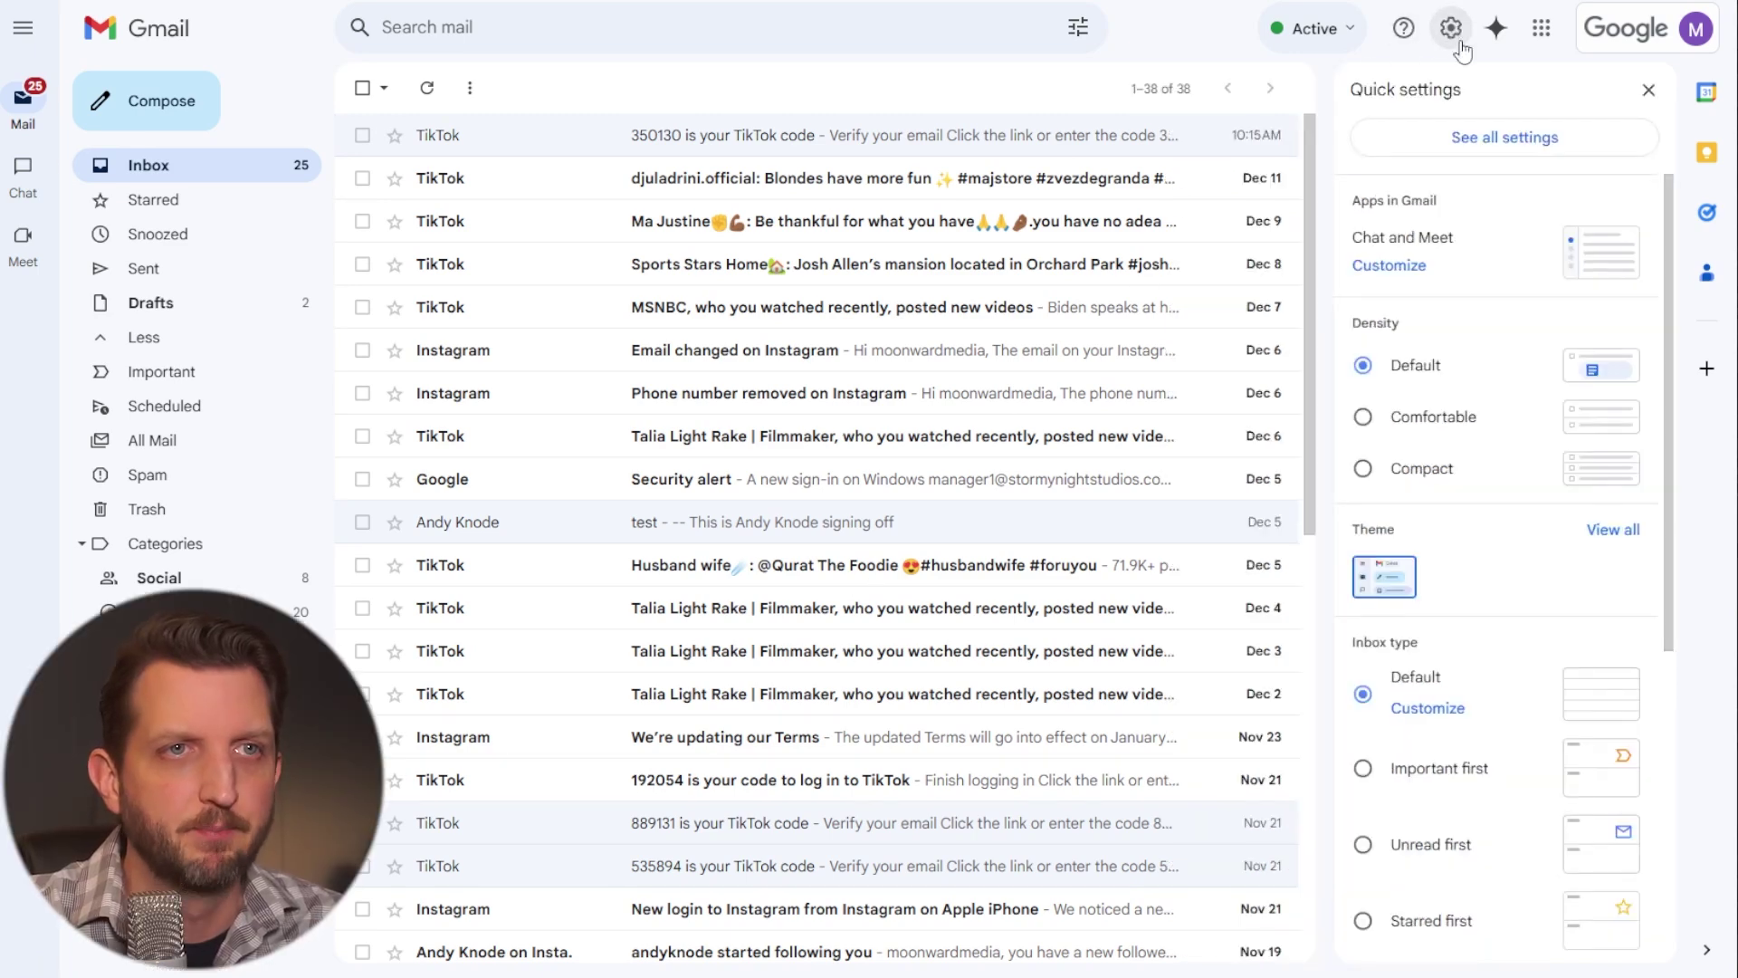
{"action": "left_click", "coordinate": [1494, 138]}
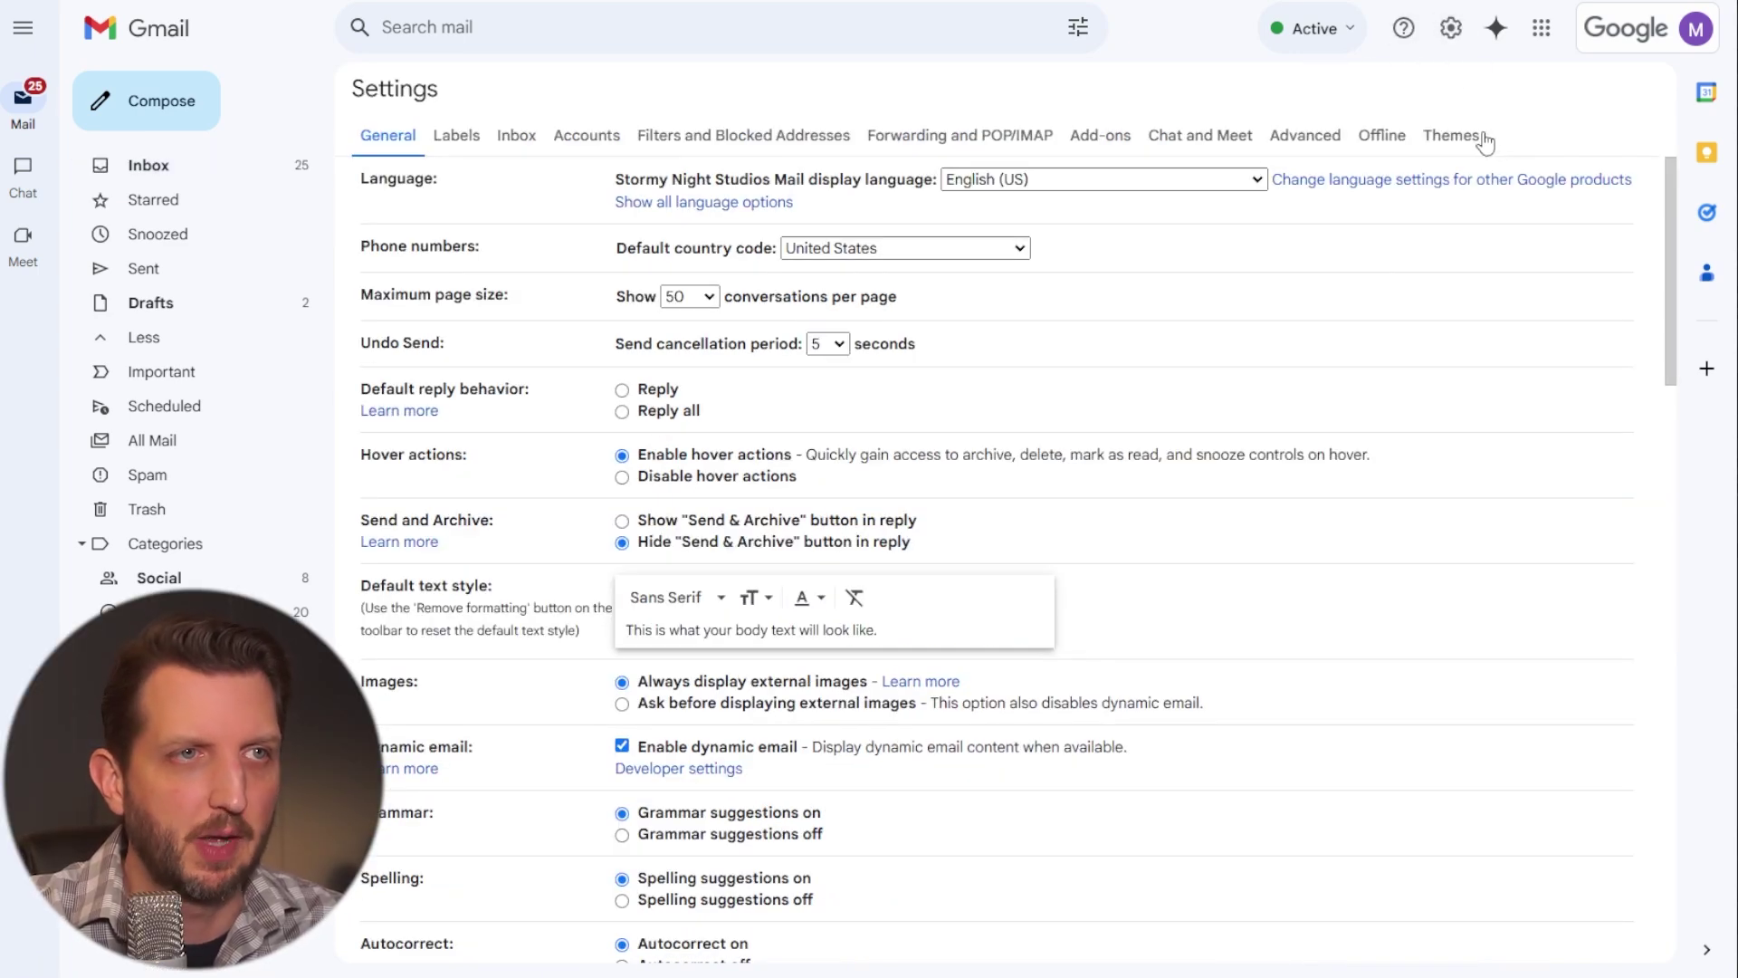
{"action": "left_click", "coordinate": [459, 138]}
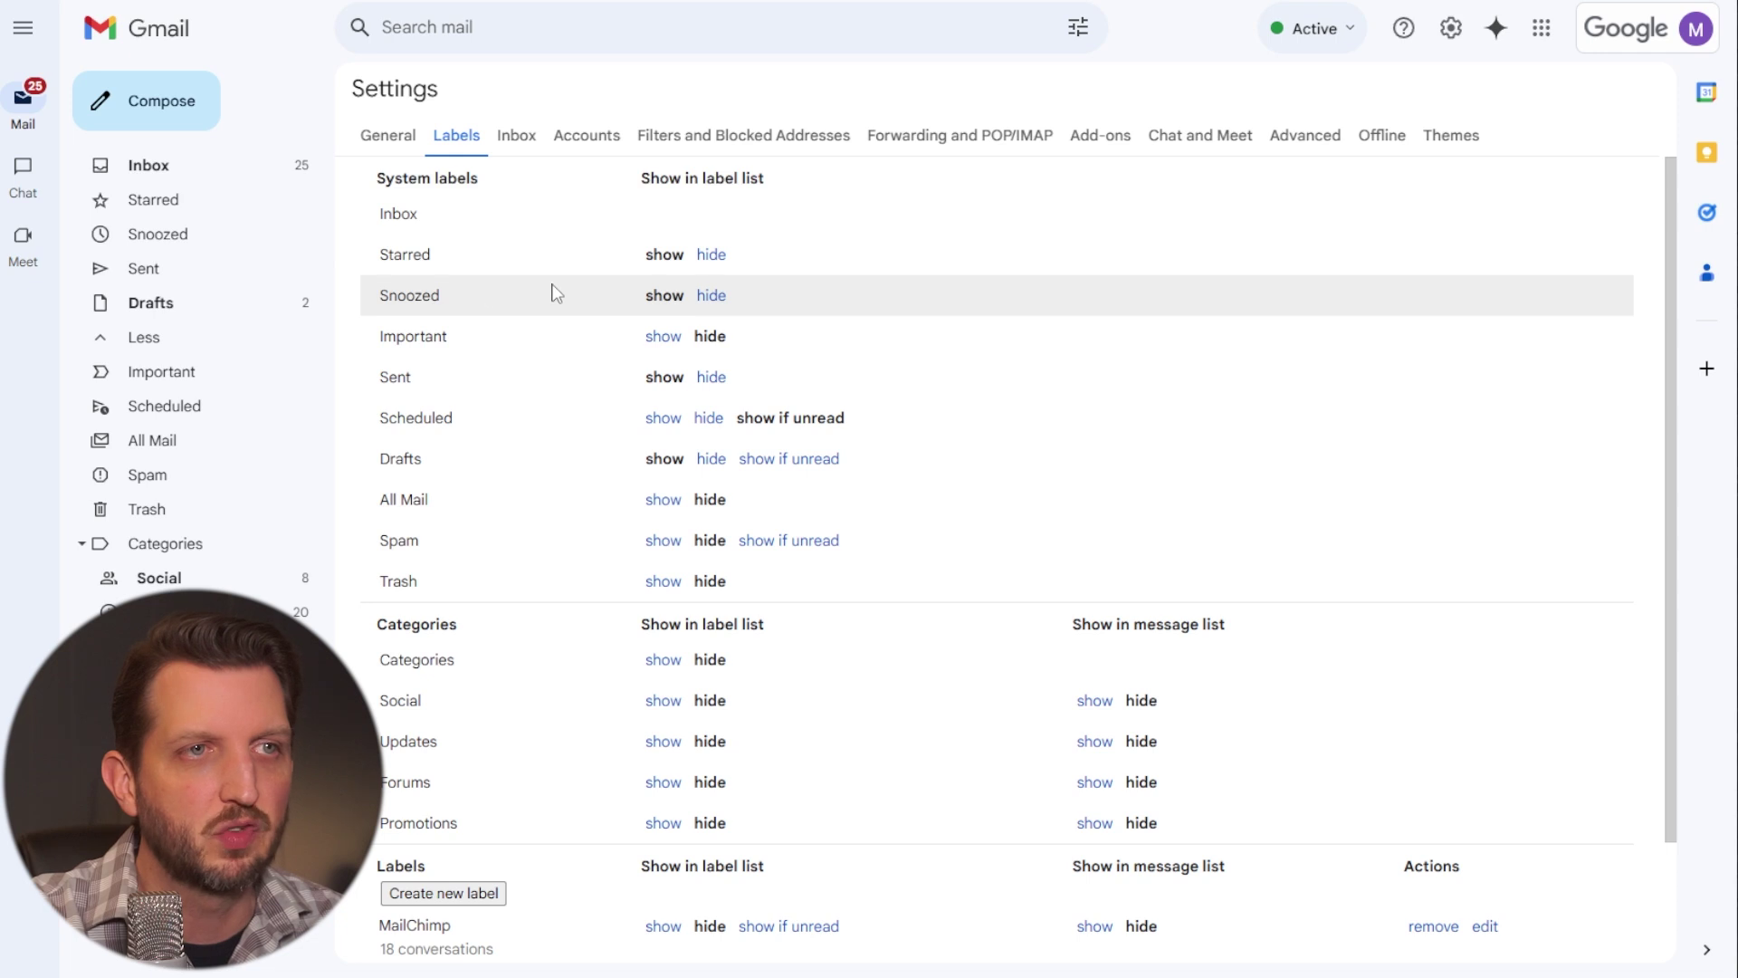
Hide Snoozed and Sent from the label list and set Drafts to show if unread.
{"action": "left_click", "coordinate": [712, 296]}
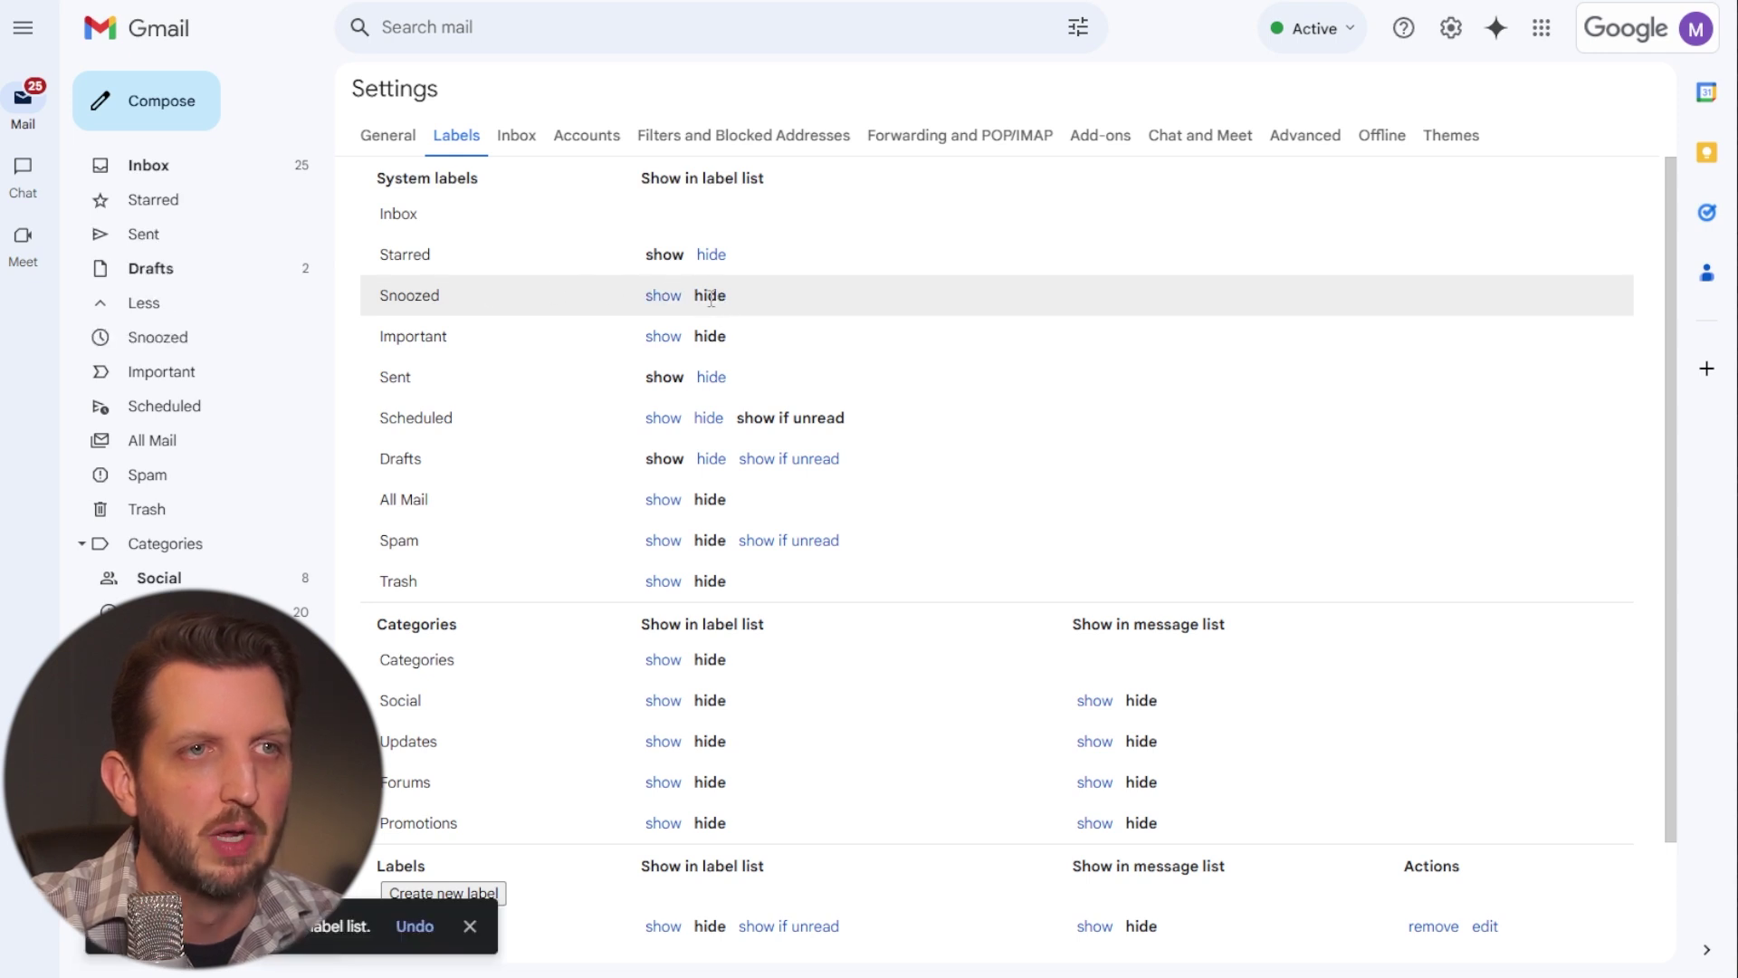
{"action": "left_click", "coordinate": [669, 296]}
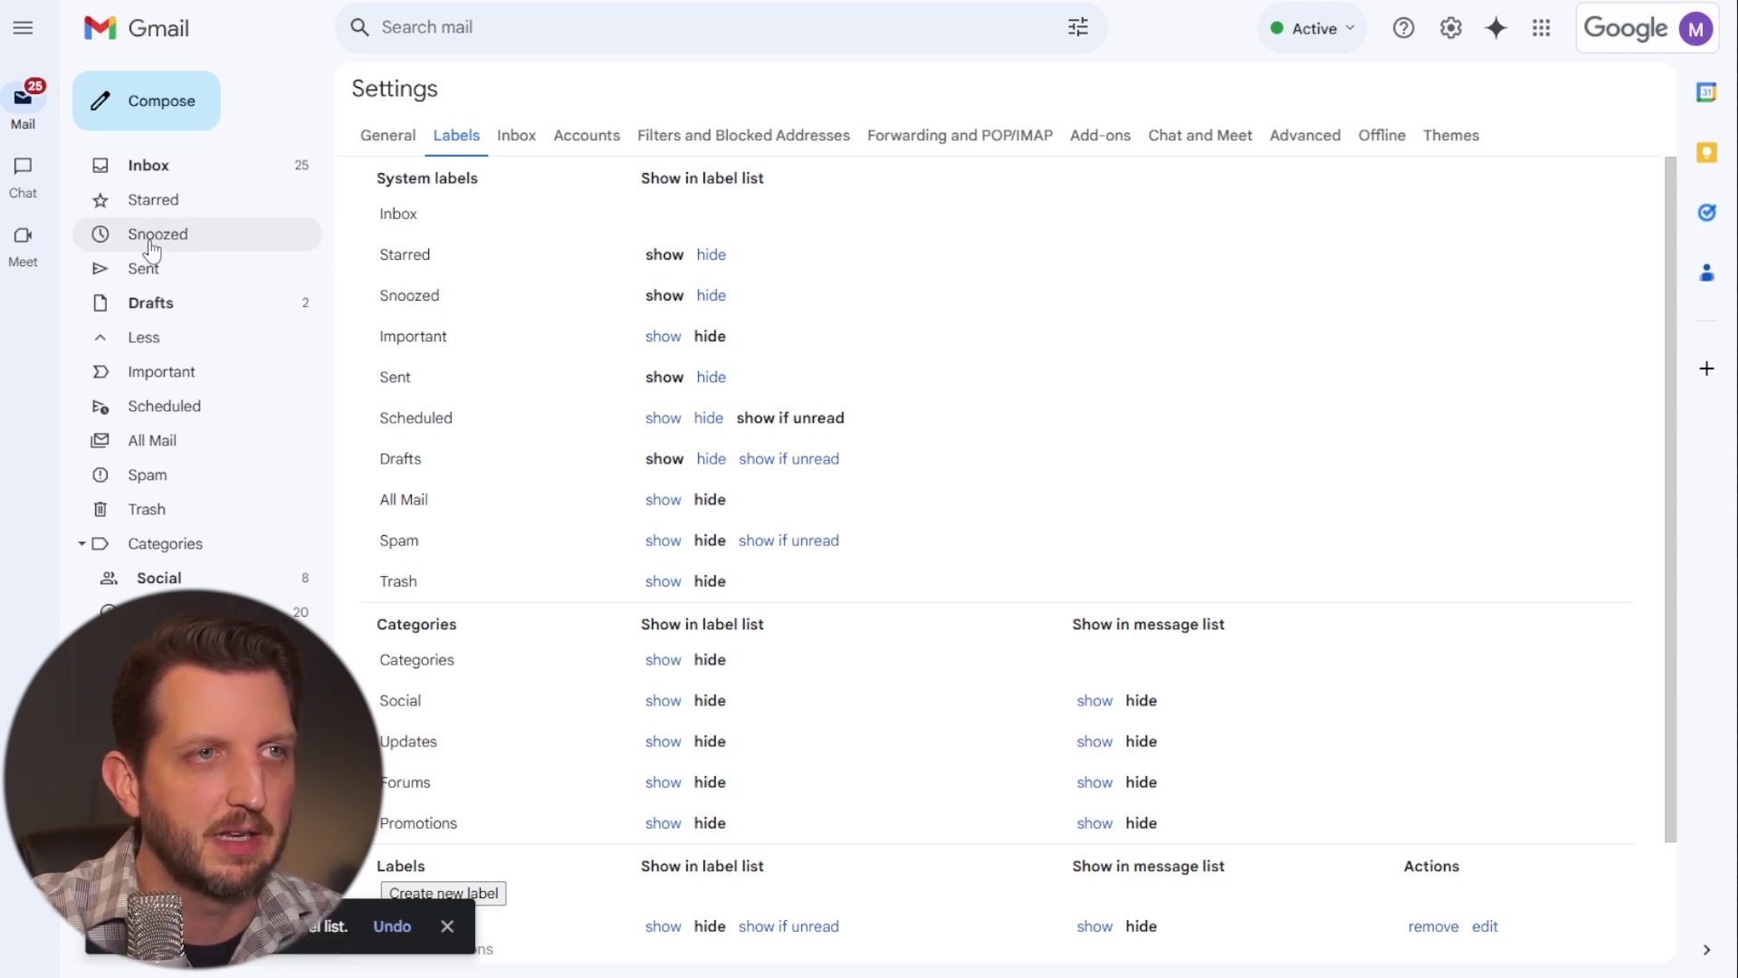
{"action": "left_click", "coordinate": [710, 296]}
{"action": "left_click", "coordinate": [709, 376]}
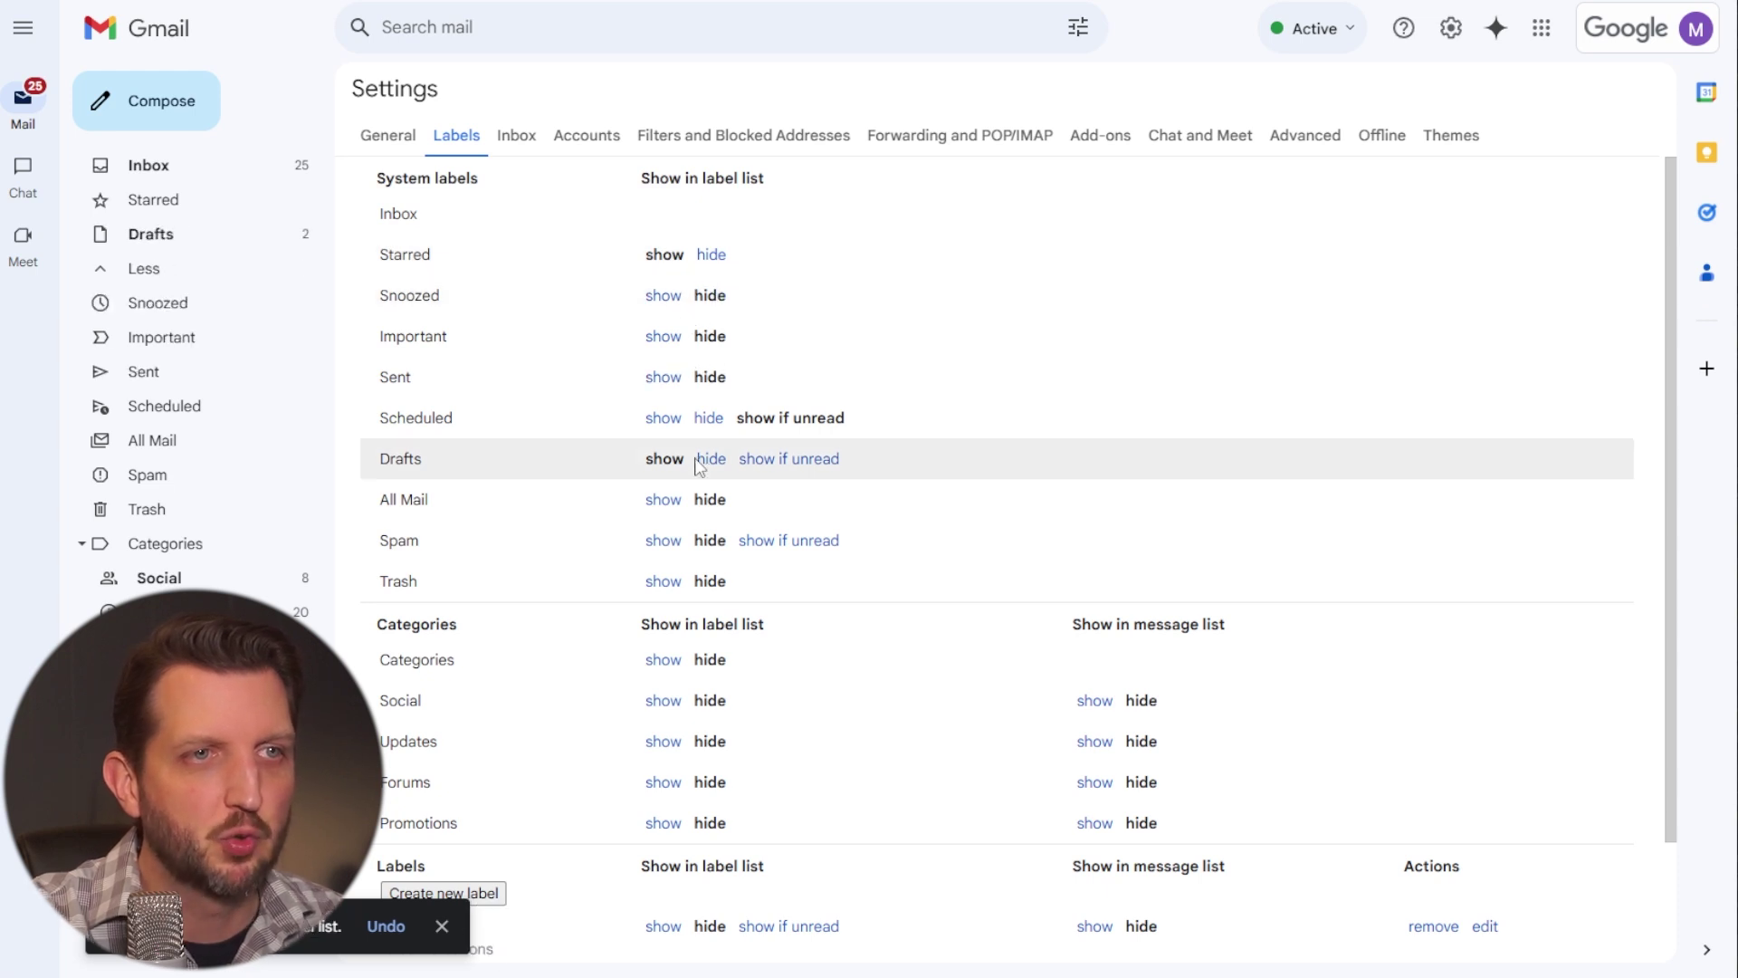
{"action": "left_click", "coordinate": [784, 458]}
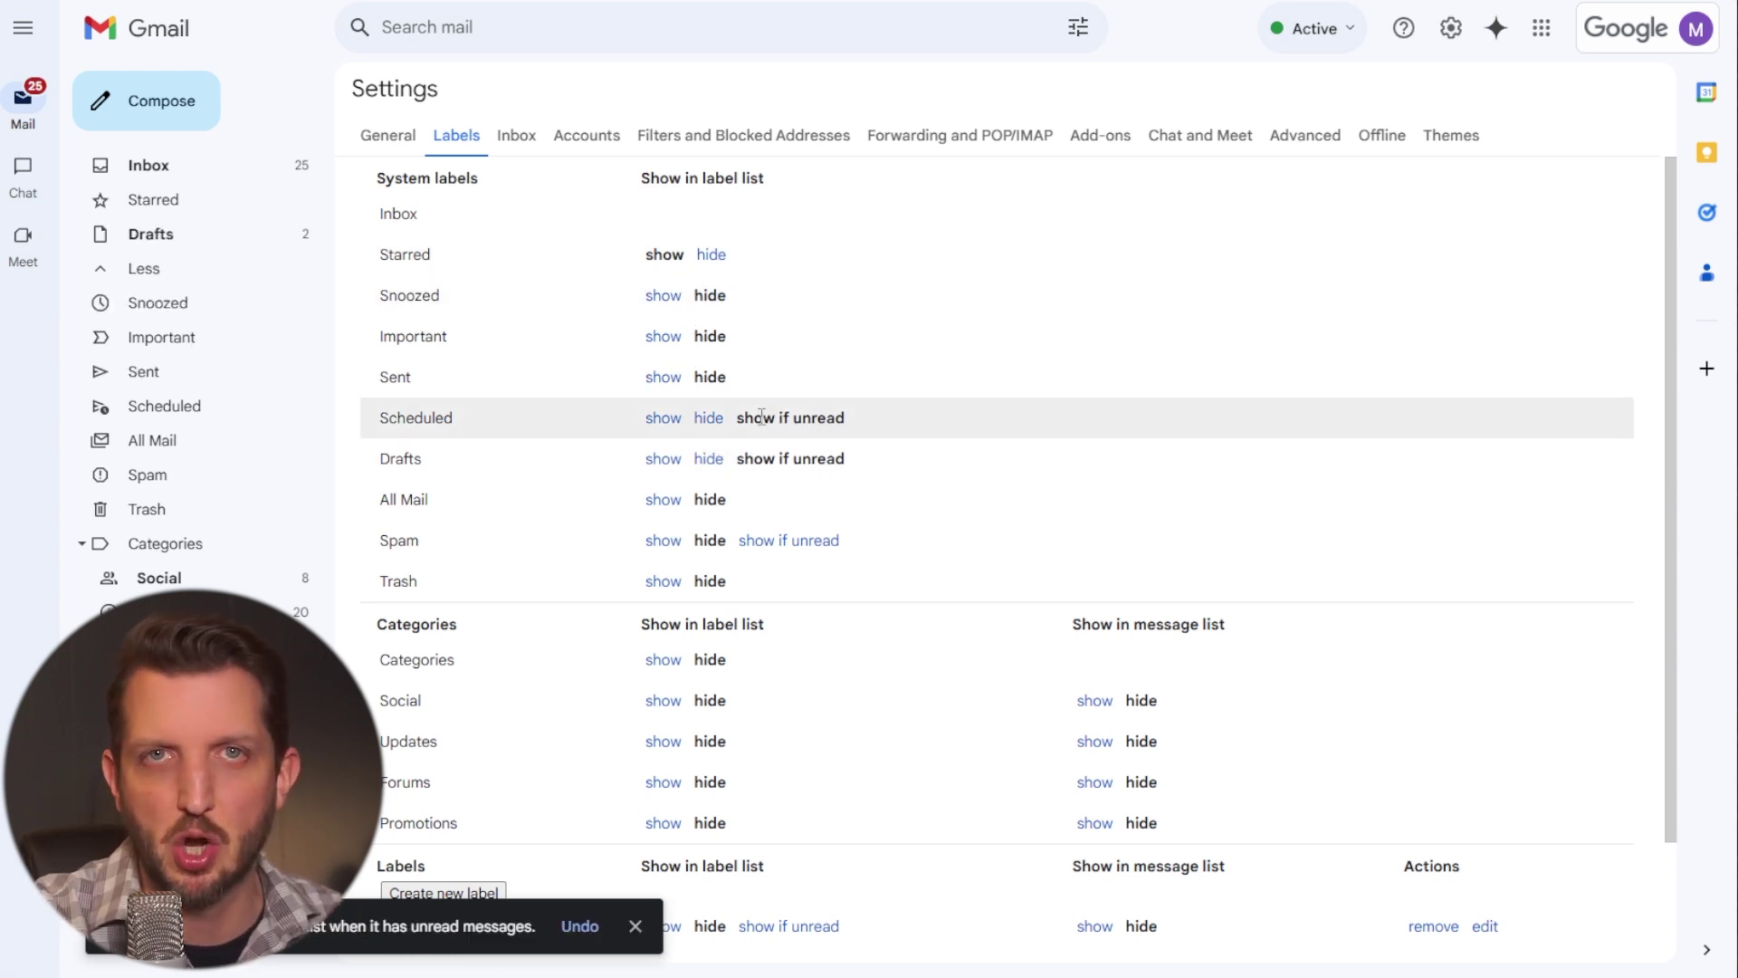
{"action": "scroll", "coordinate": [758, 418], "scroll_direction": "down", "scroll_amount": 2}
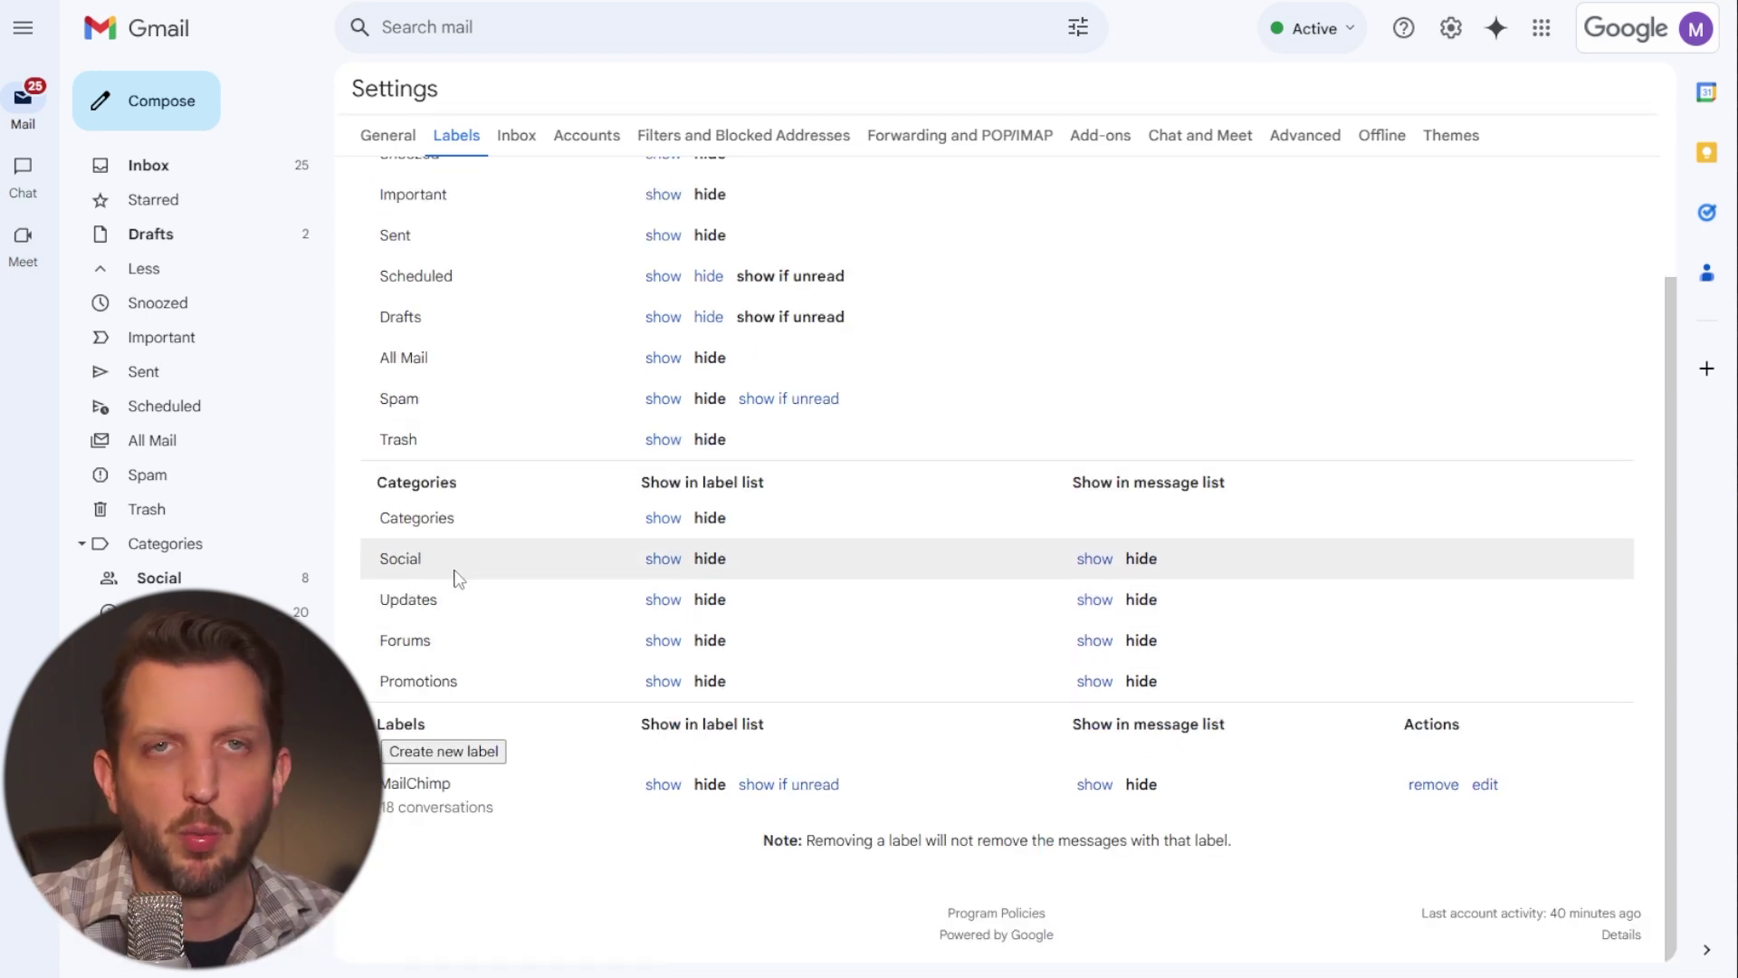
Create a top-level label named TikTok, with 'Nest label under' left unchecked.
{"action": "left_click", "coordinate": [448, 754]}
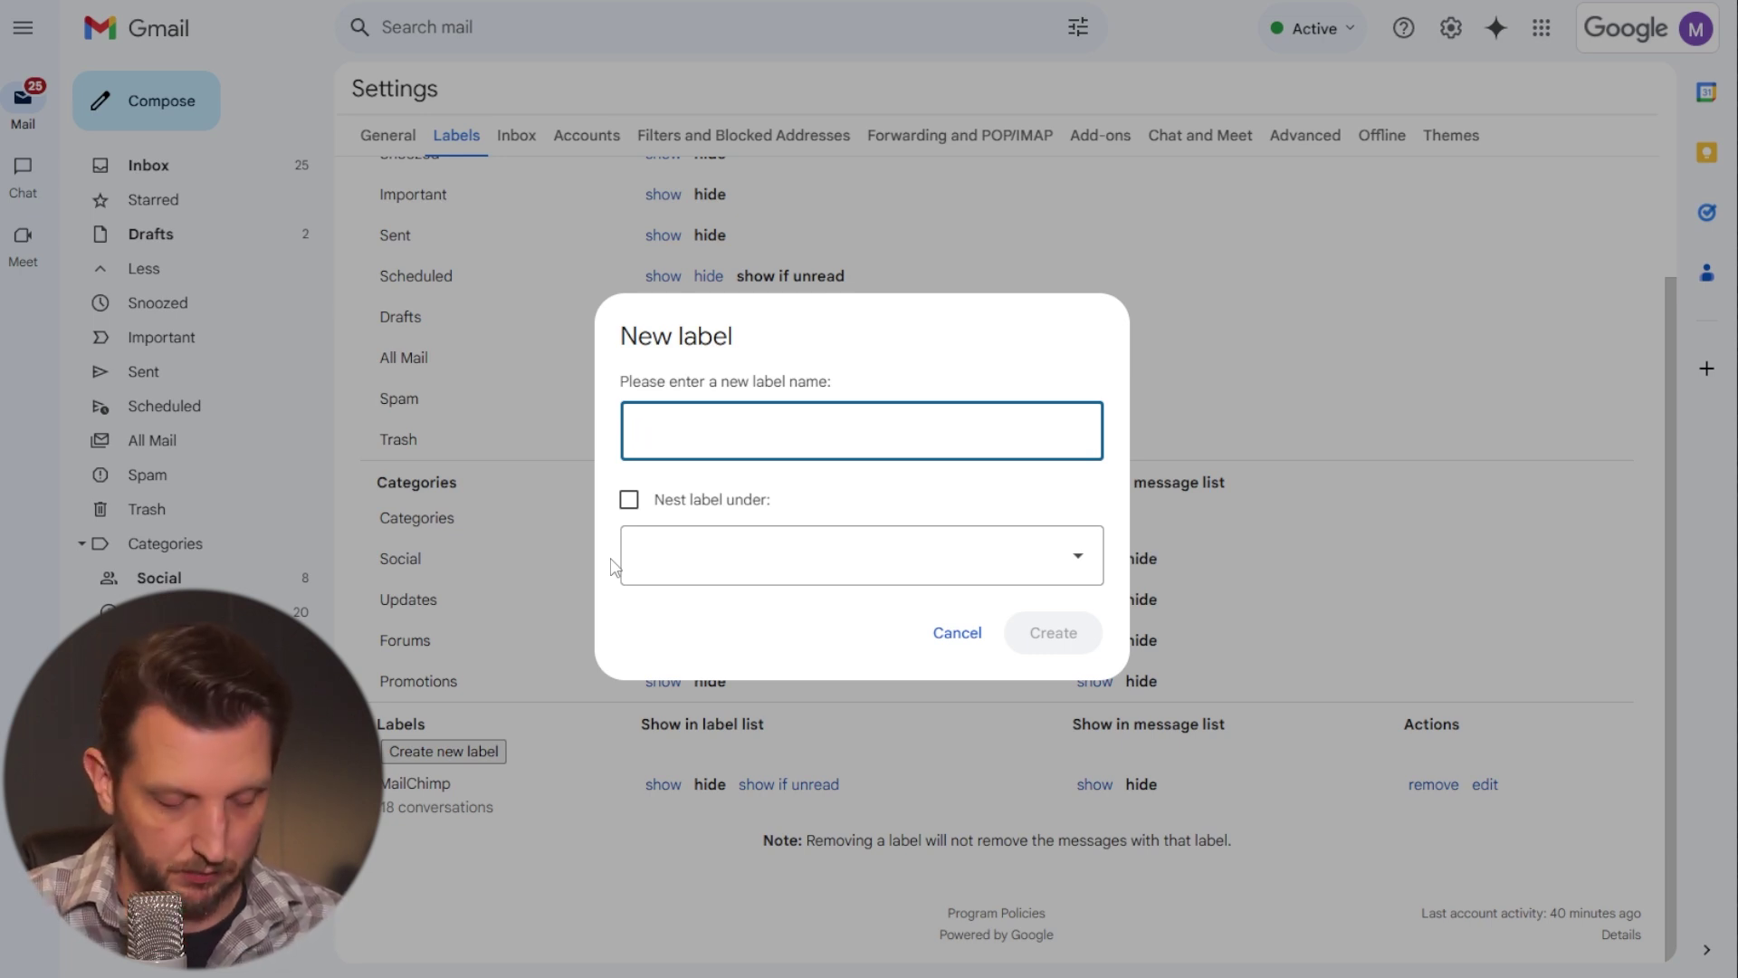
{"action": "type", "text": "TIkTok"}
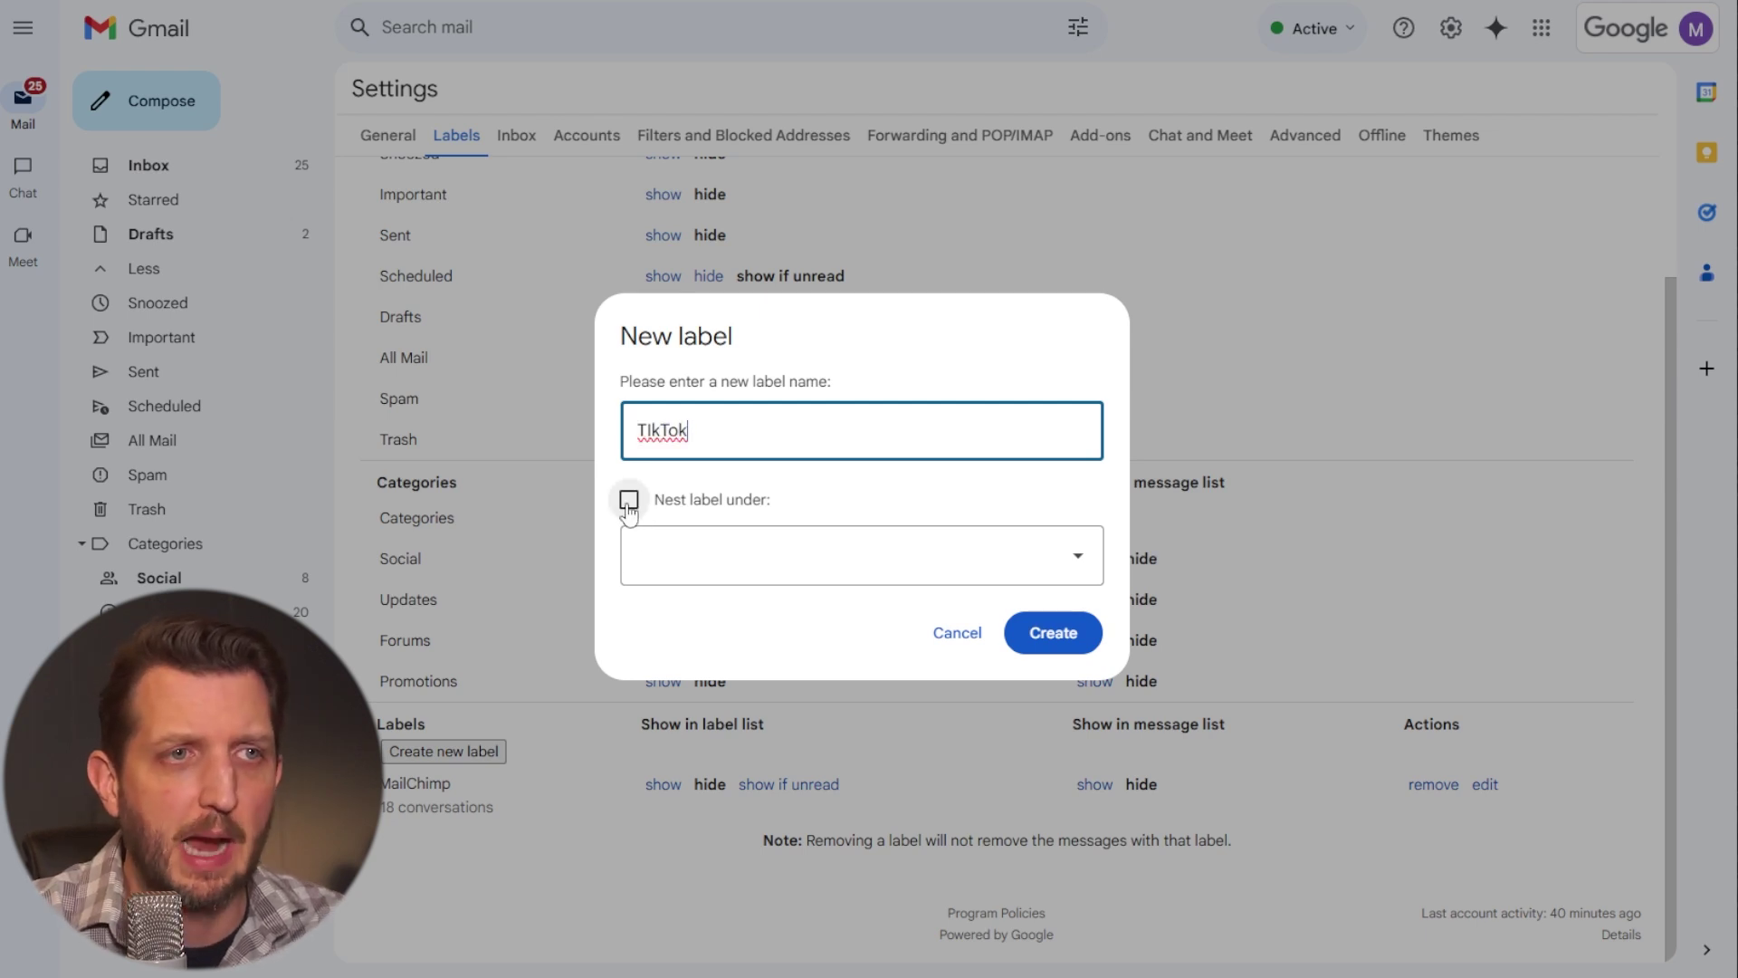
{"action": "left_click", "coordinate": [629, 500]}
{"action": "left_click", "coordinate": [706, 561]}
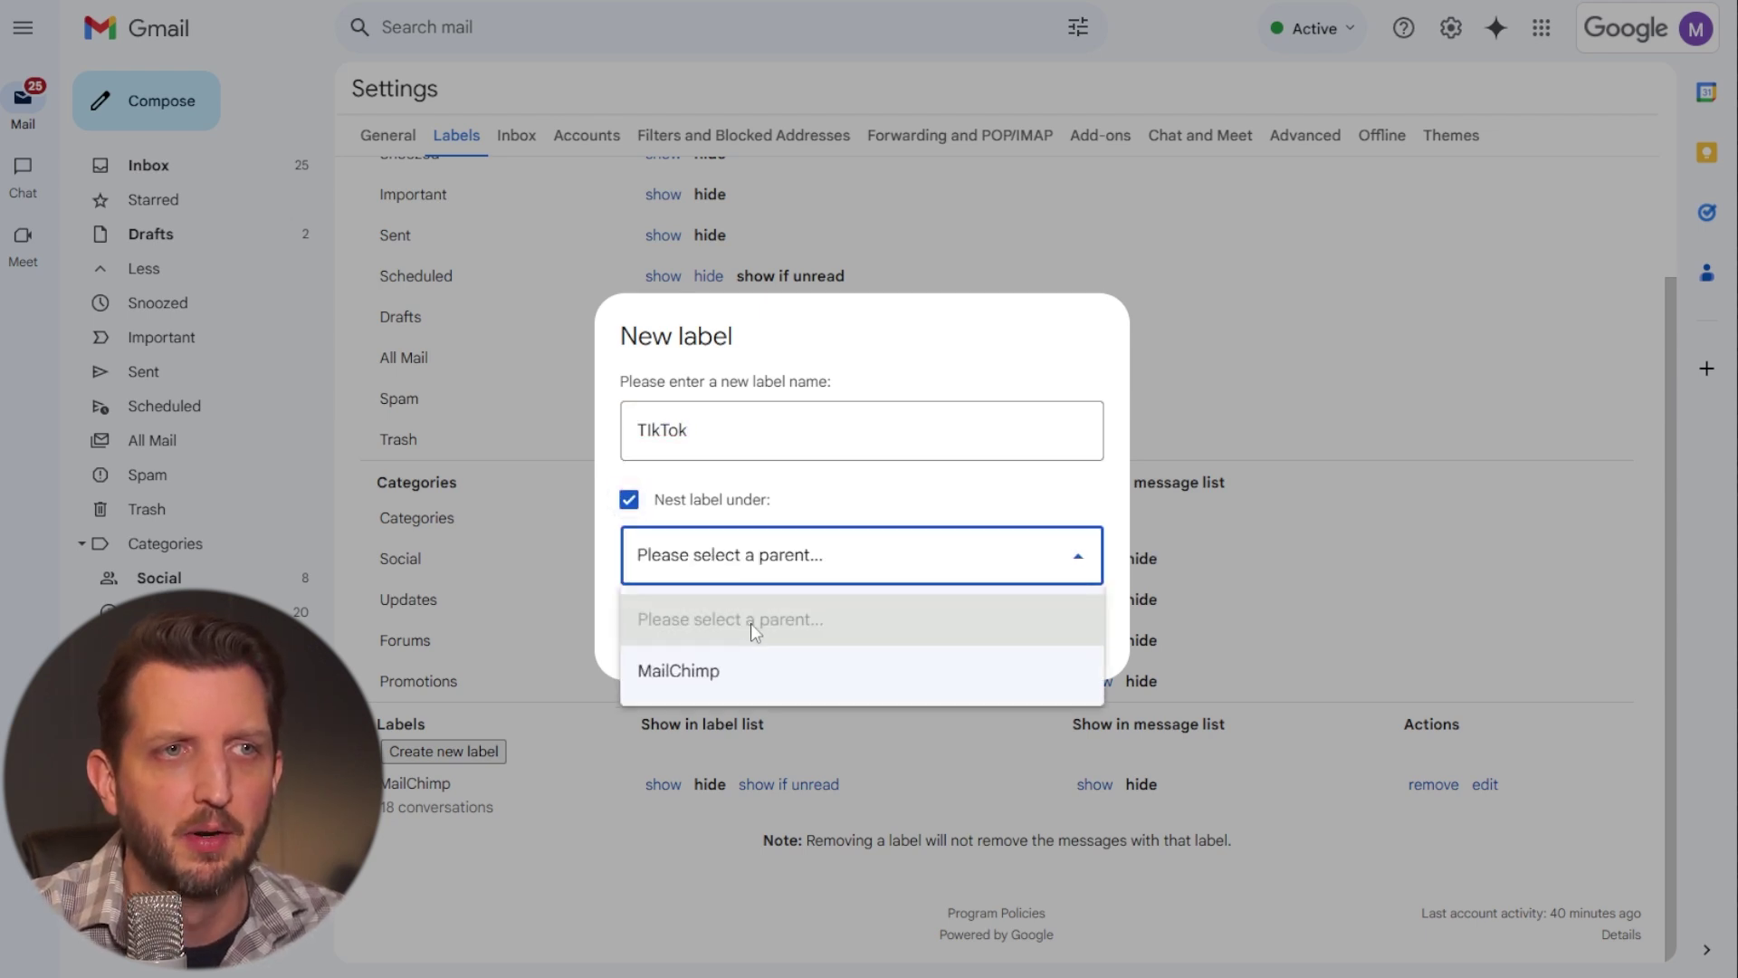
{"action": "left_click", "coordinate": [628, 500]}
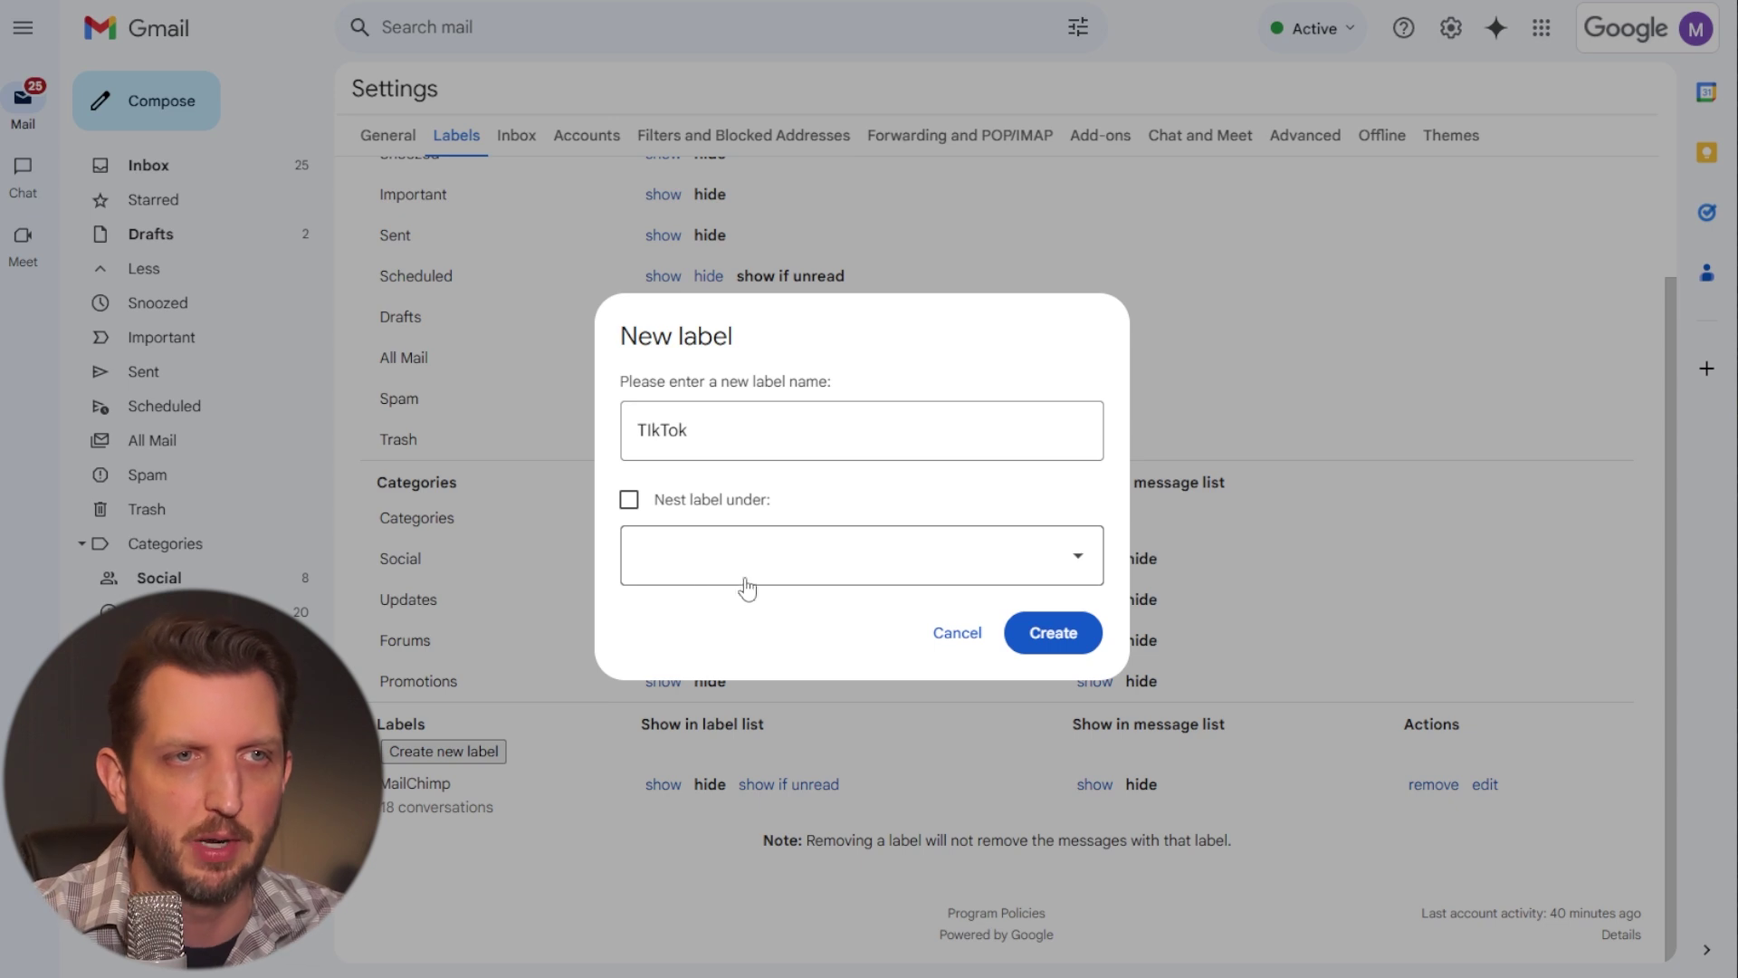
{"action": "left_click", "coordinate": [1055, 634]}
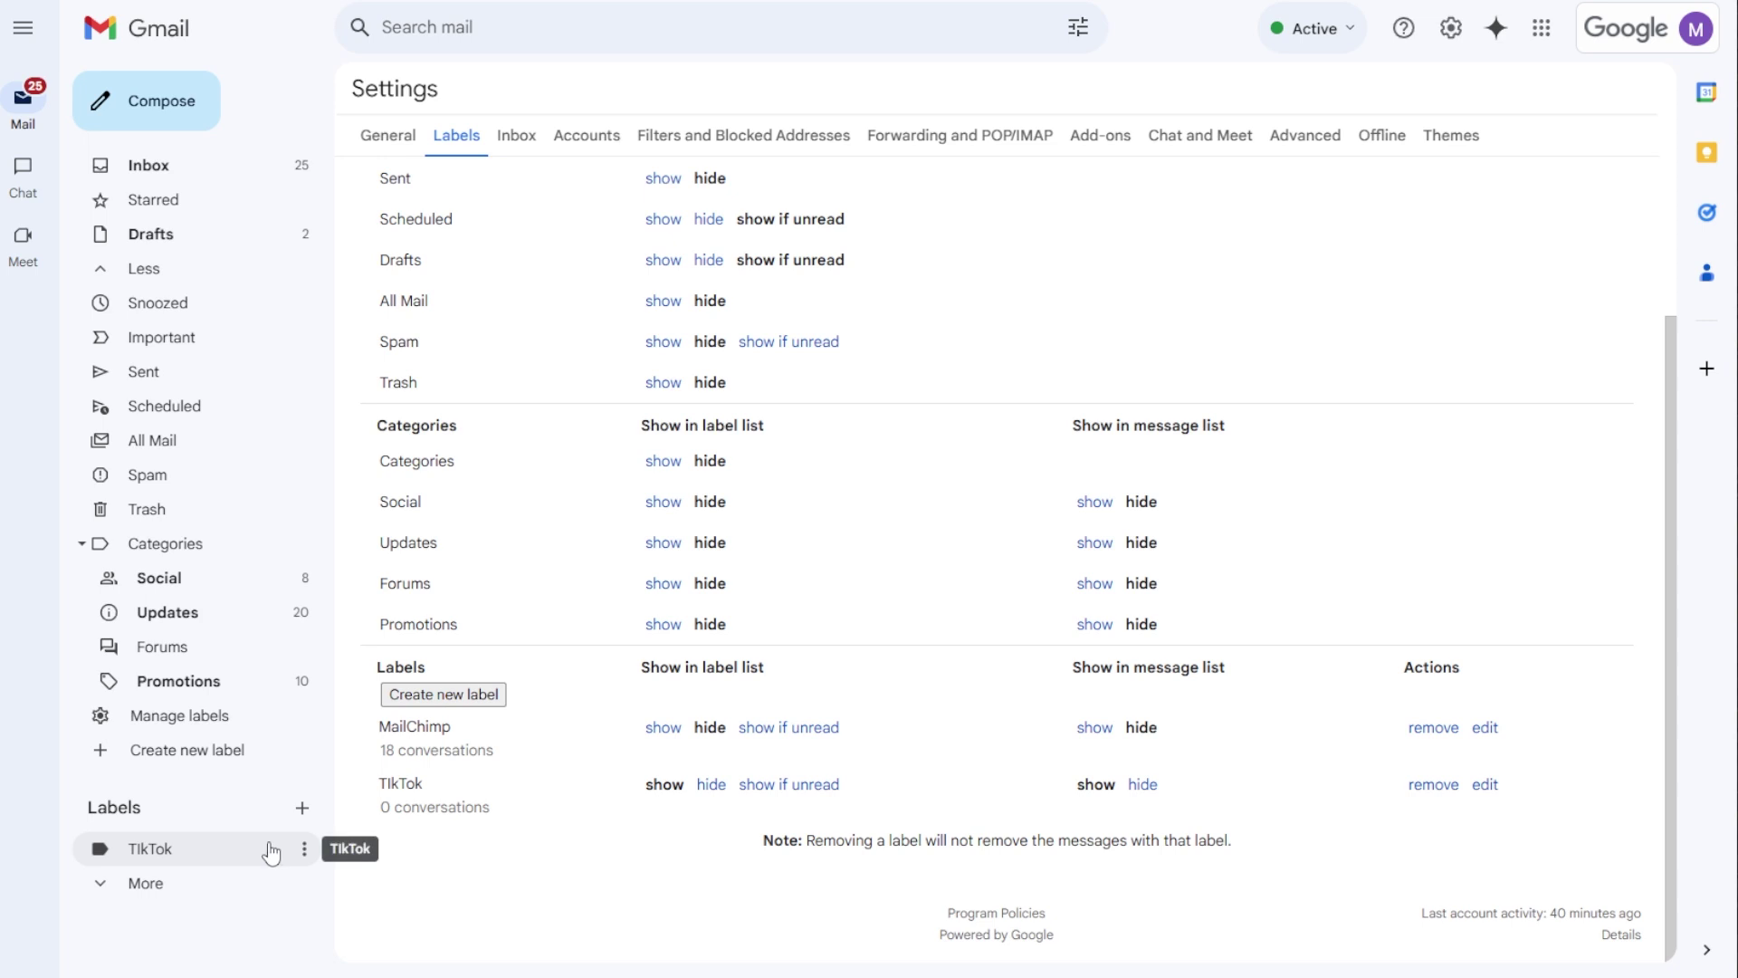
Drag the newest TikTok code email from the inbox into the TikTok label, then view that label.
{"action": "left_click", "coordinate": [124, 850]}
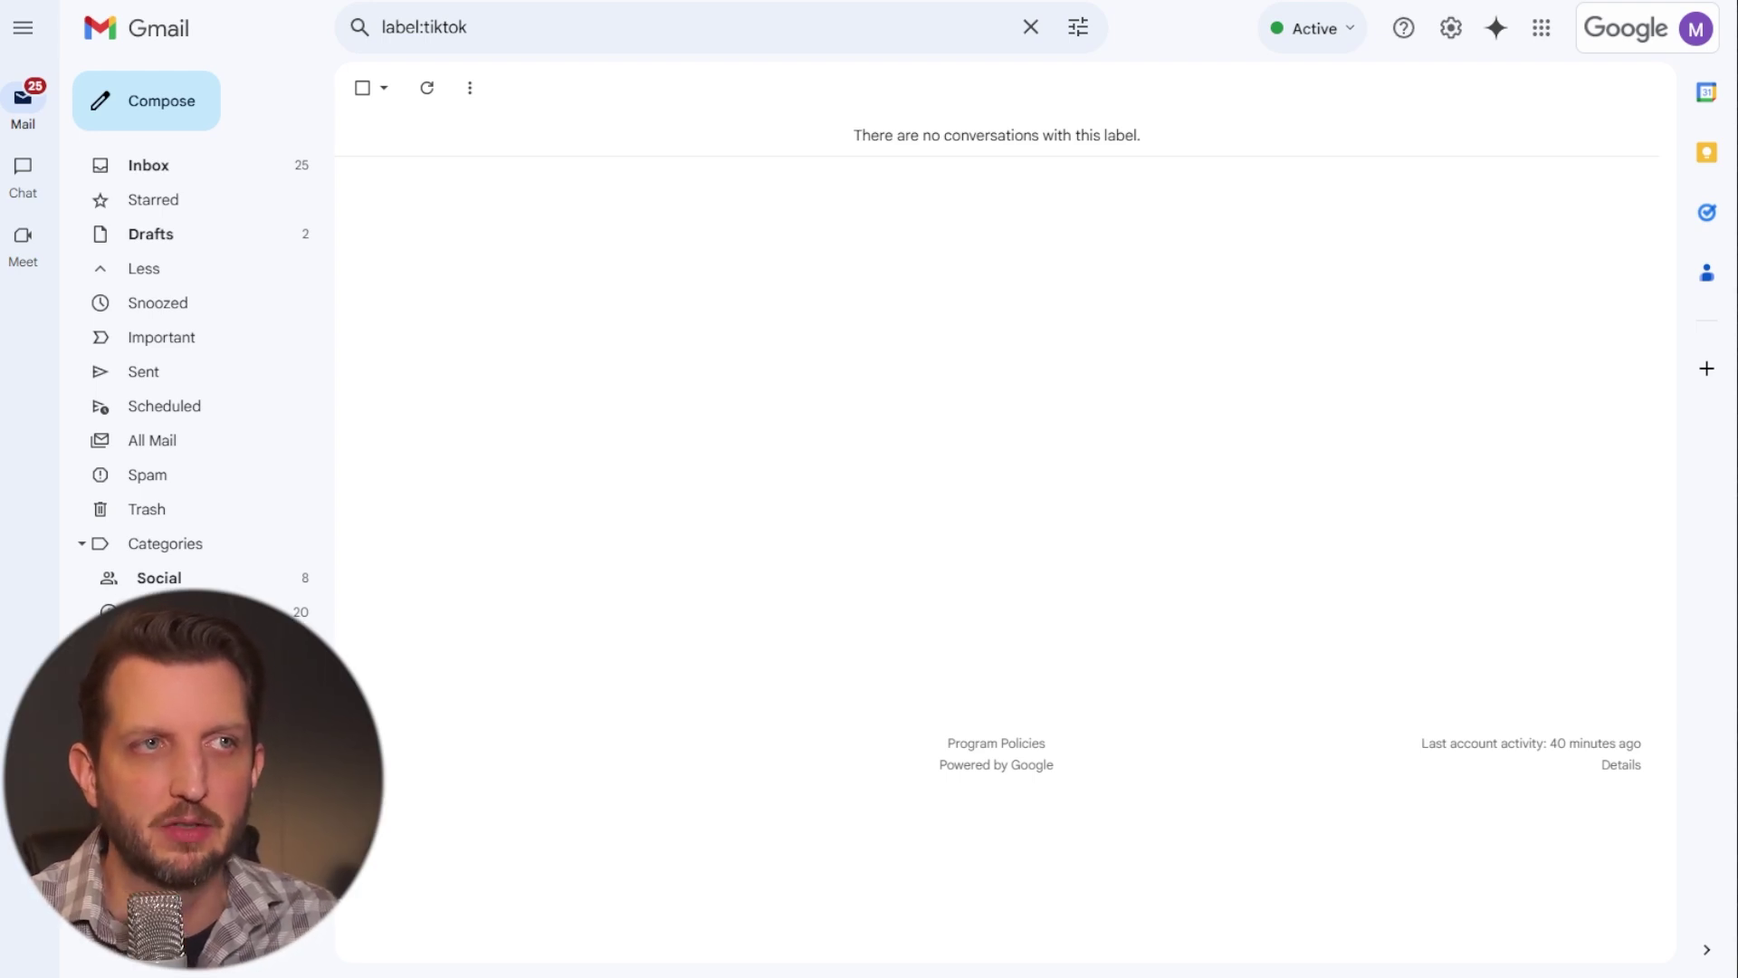
{"action": "left_click", "coordinate": [231, 174]}
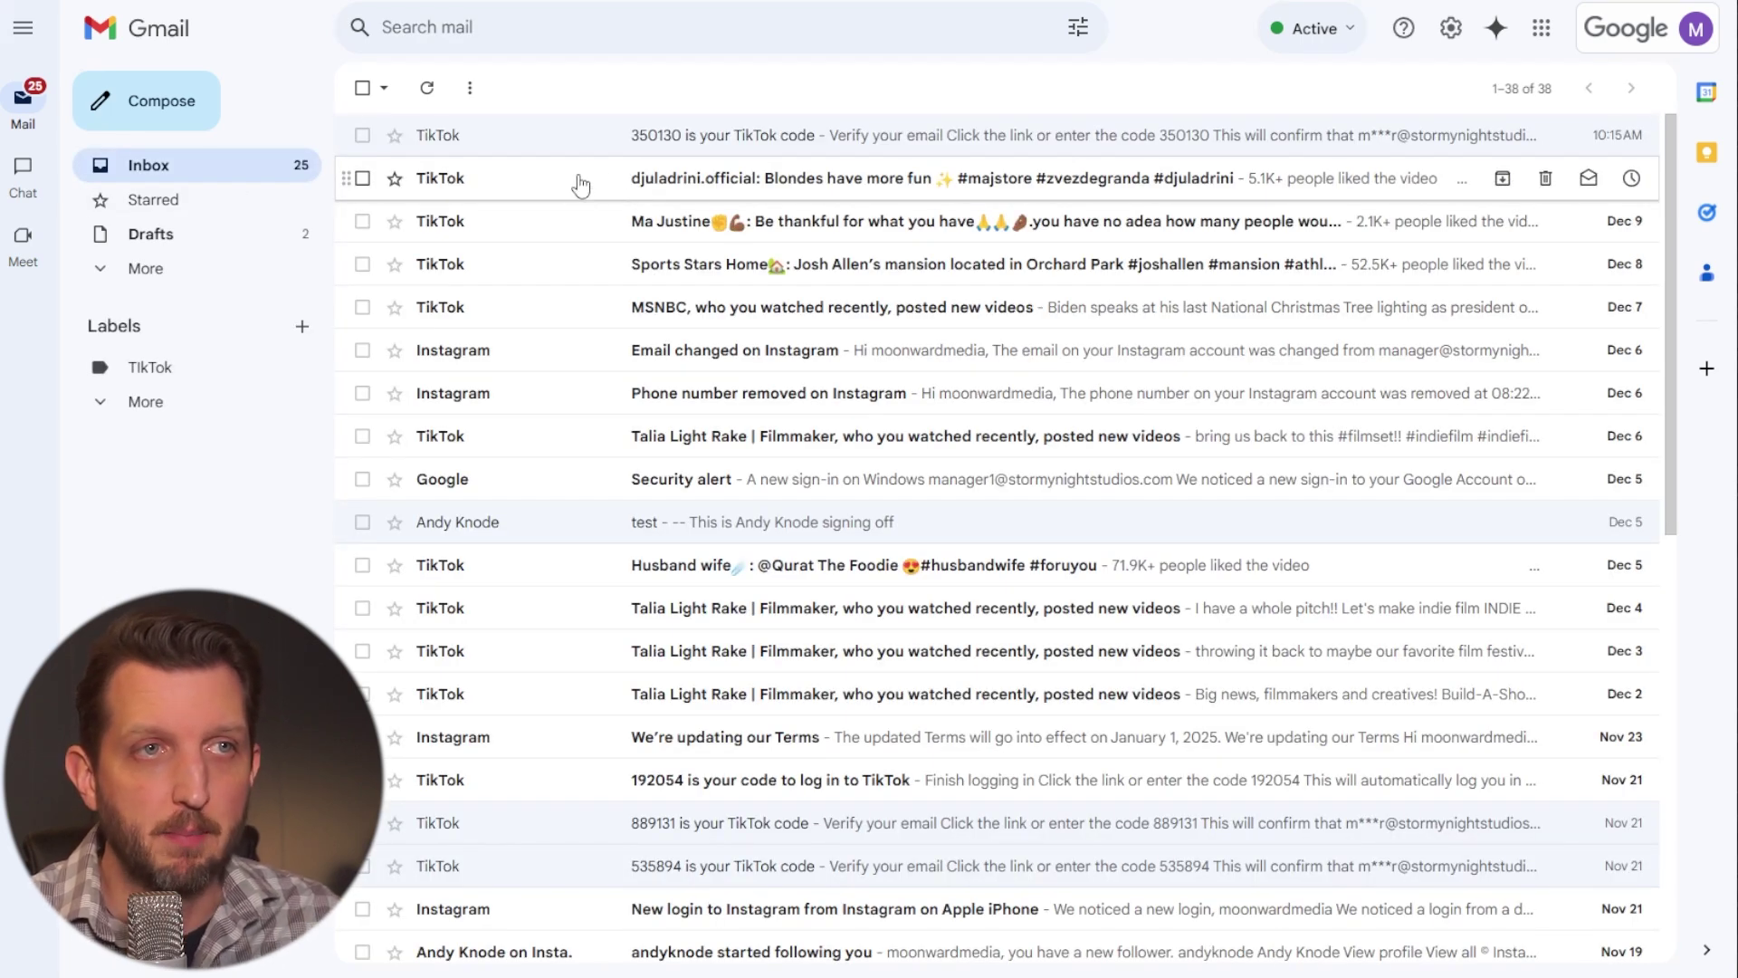
{"action": "left_click_drag", "start_coordinate": [587, 146], "coordinate": [198, 375]}
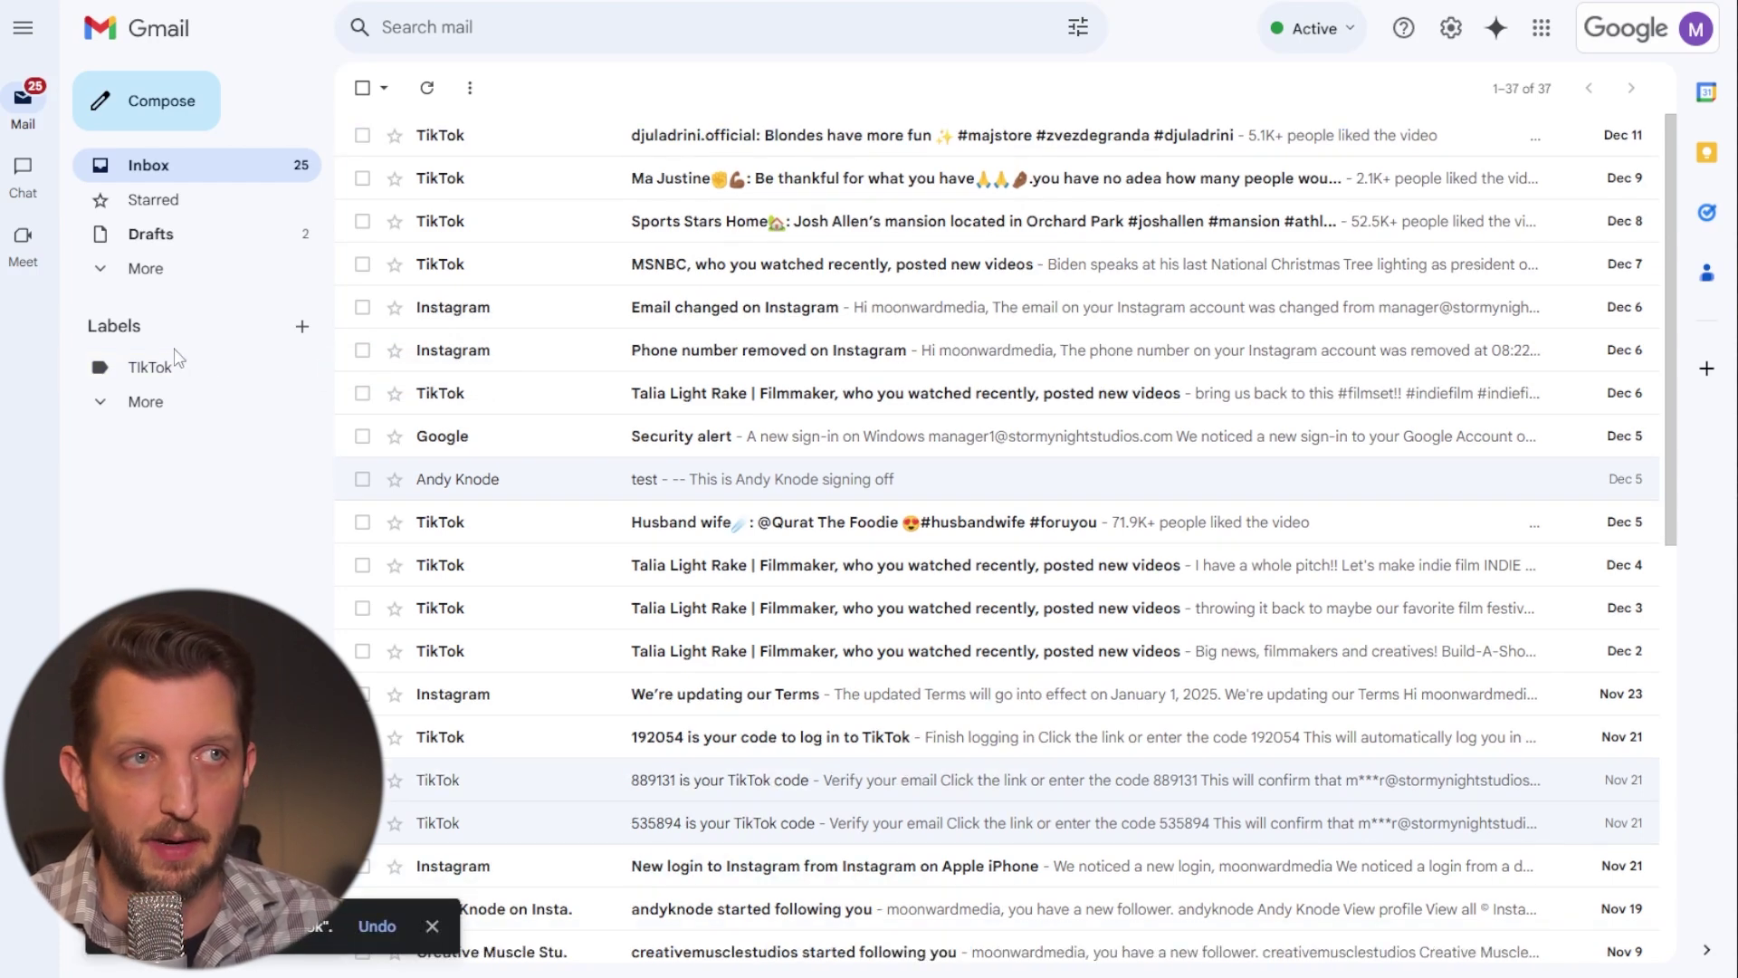
{"action": "left_click", "coordinate": [199, 371]}
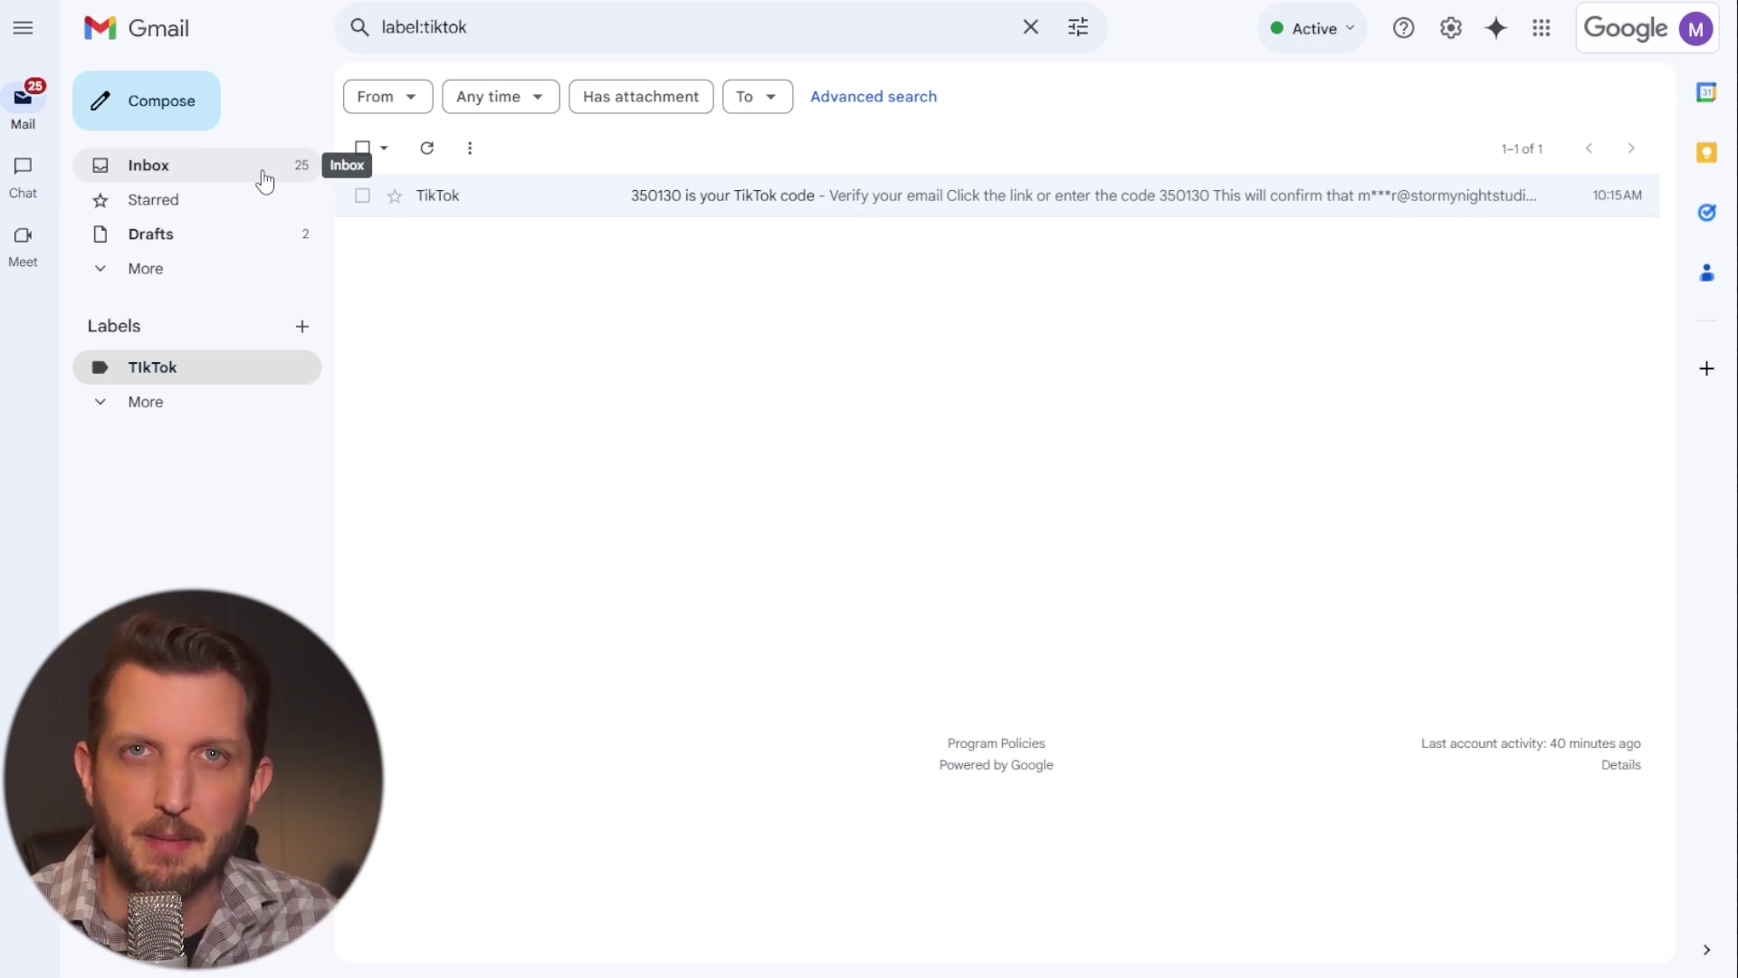
Go to the Filters and Blocked Addresses settings and start a new filter.
{"action": "left_click", "coordinate": [225, 174]}
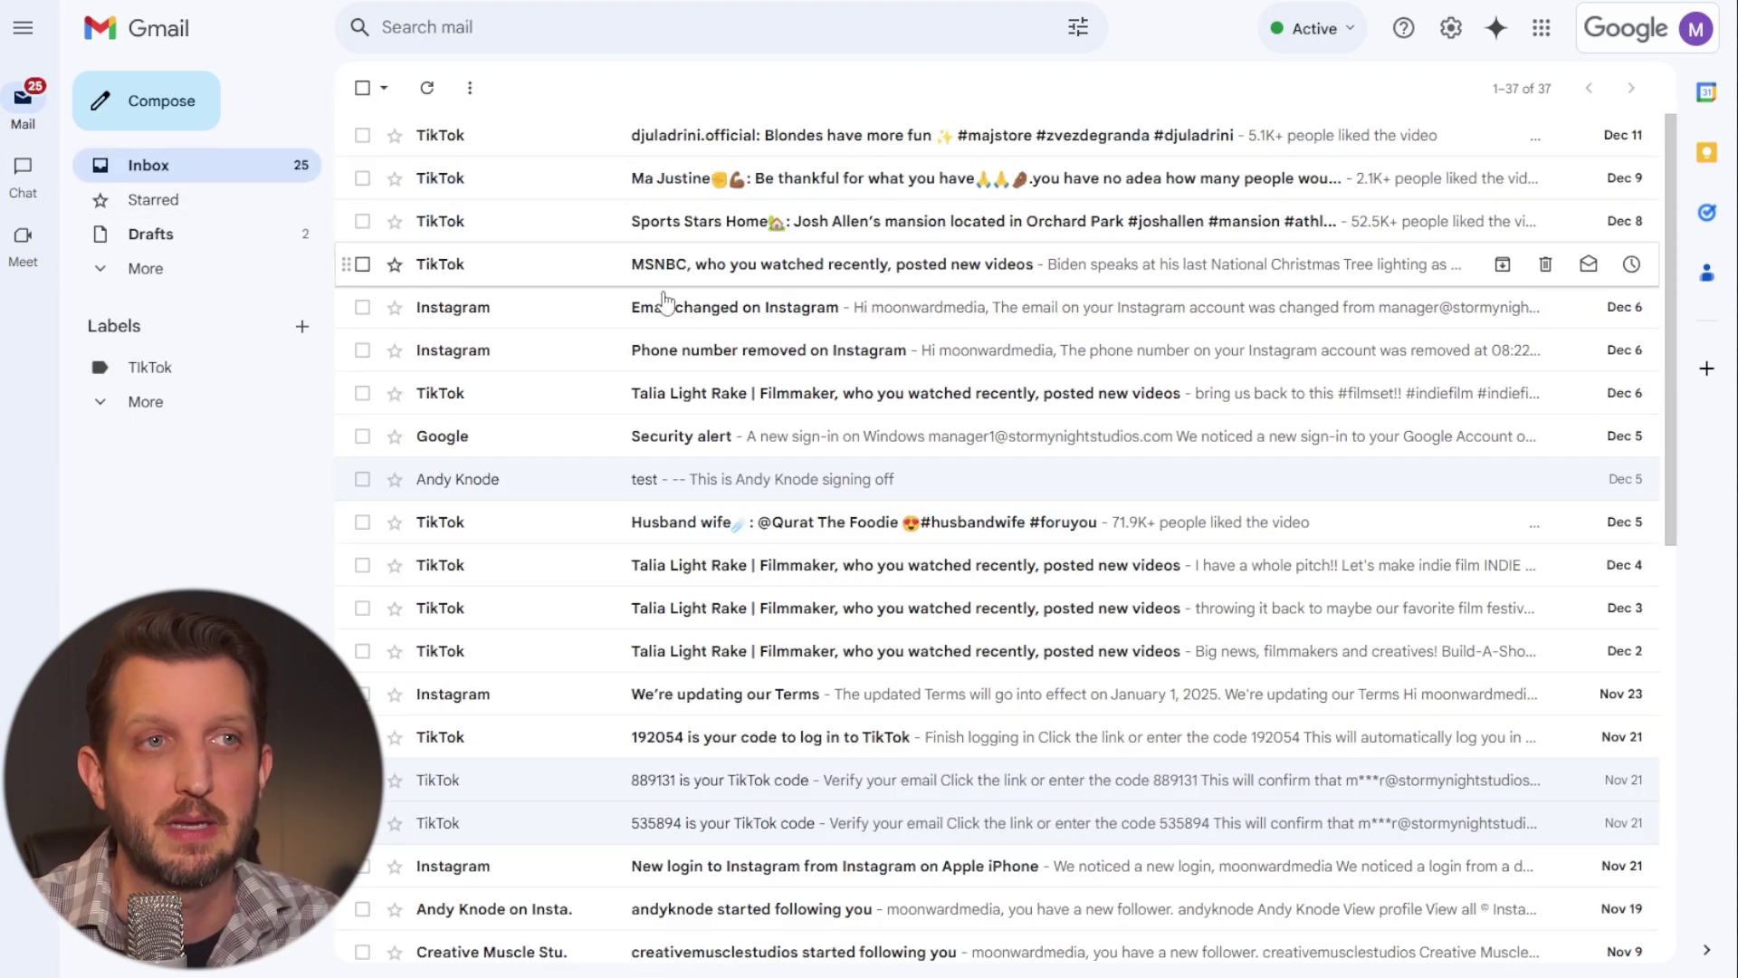
{"action": "left_click", "coordinate": [1450, 28]}
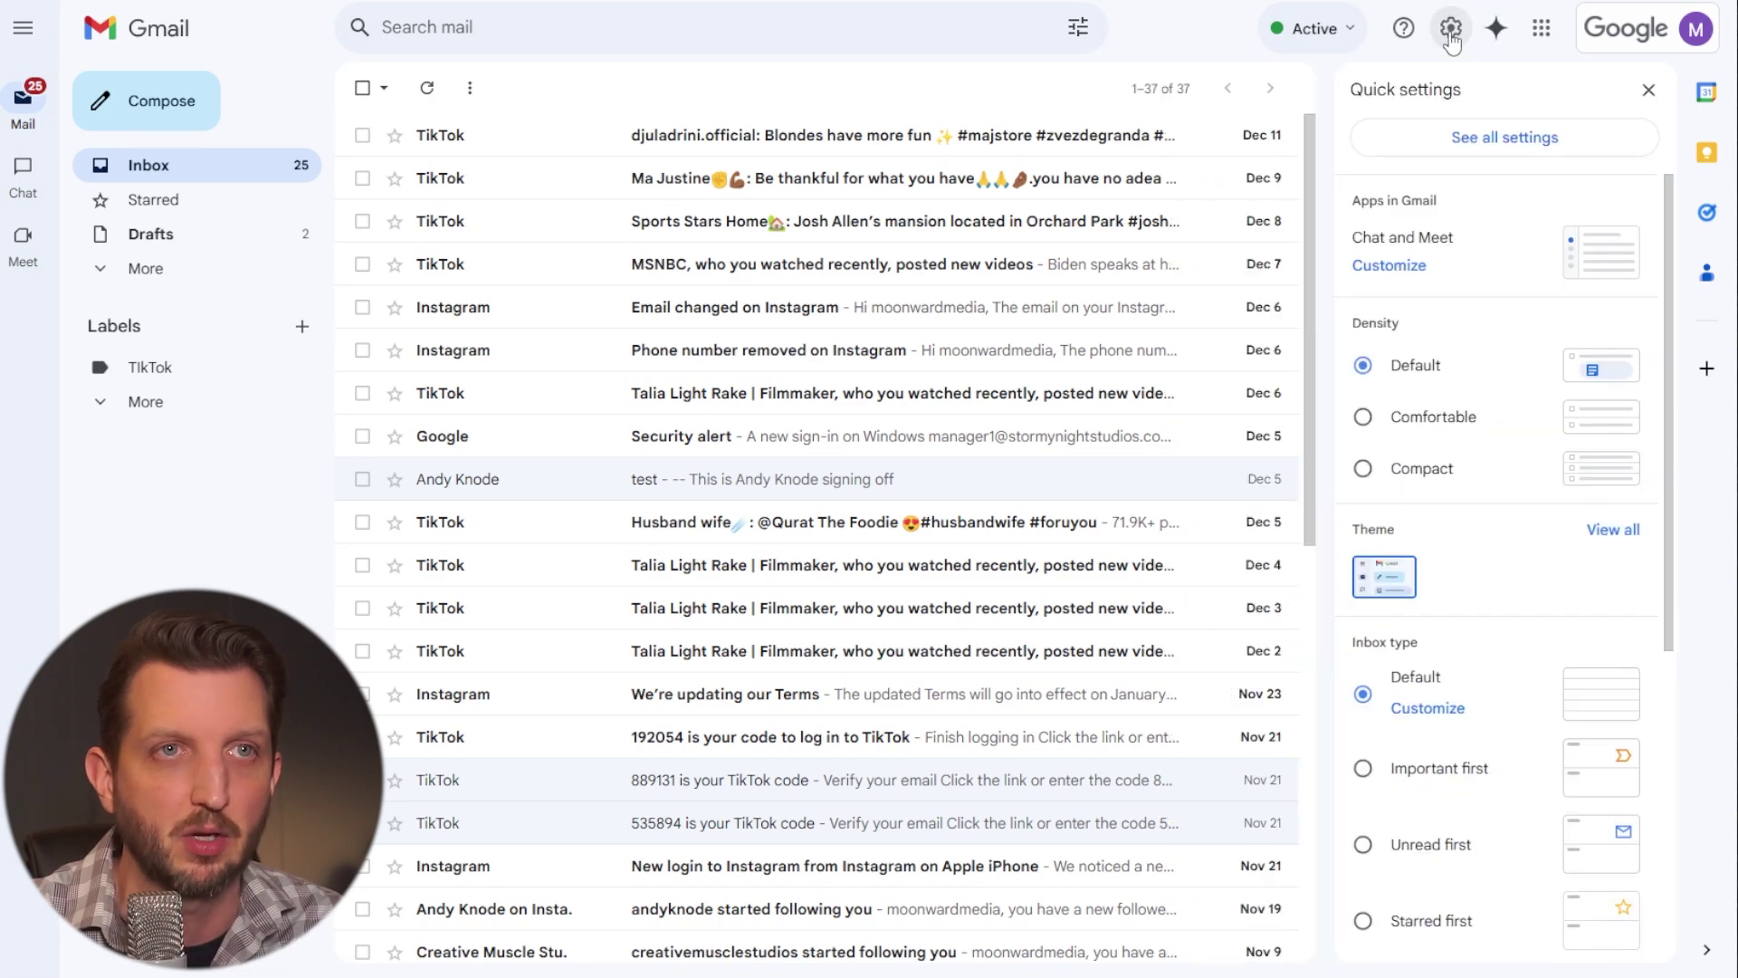
{"action": "left_click", "coordinate": [1499, 137]}
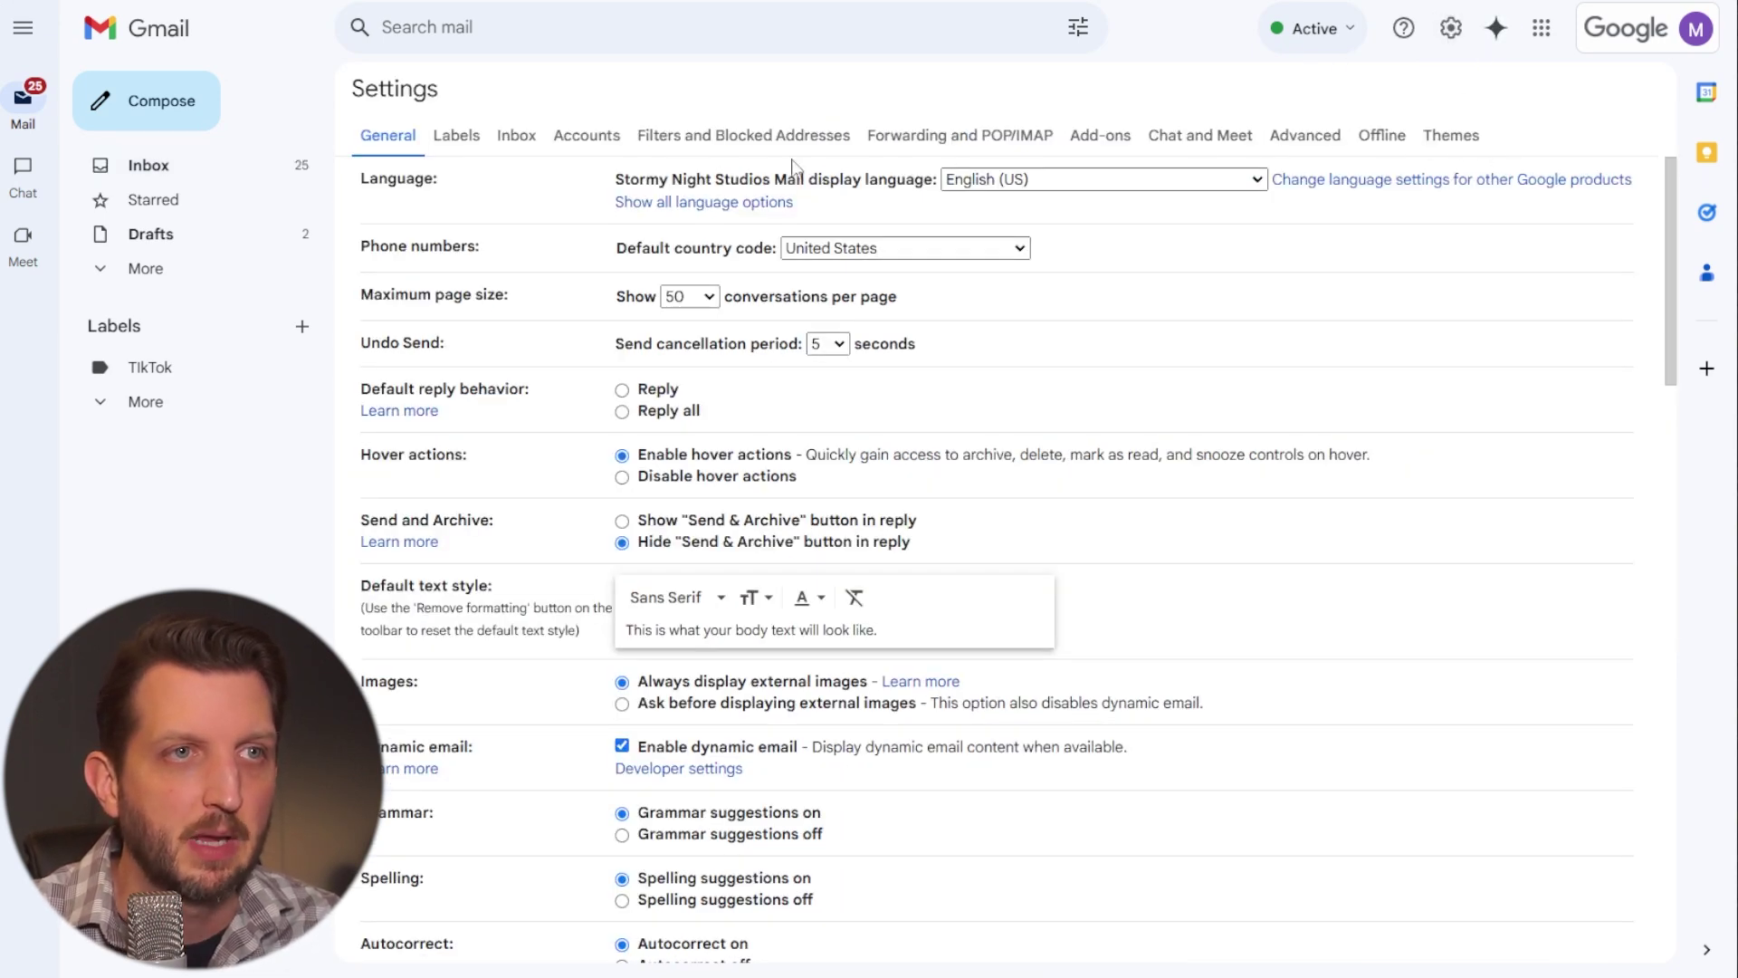
{"action": "left_click", "coordinate": [704, 144]}
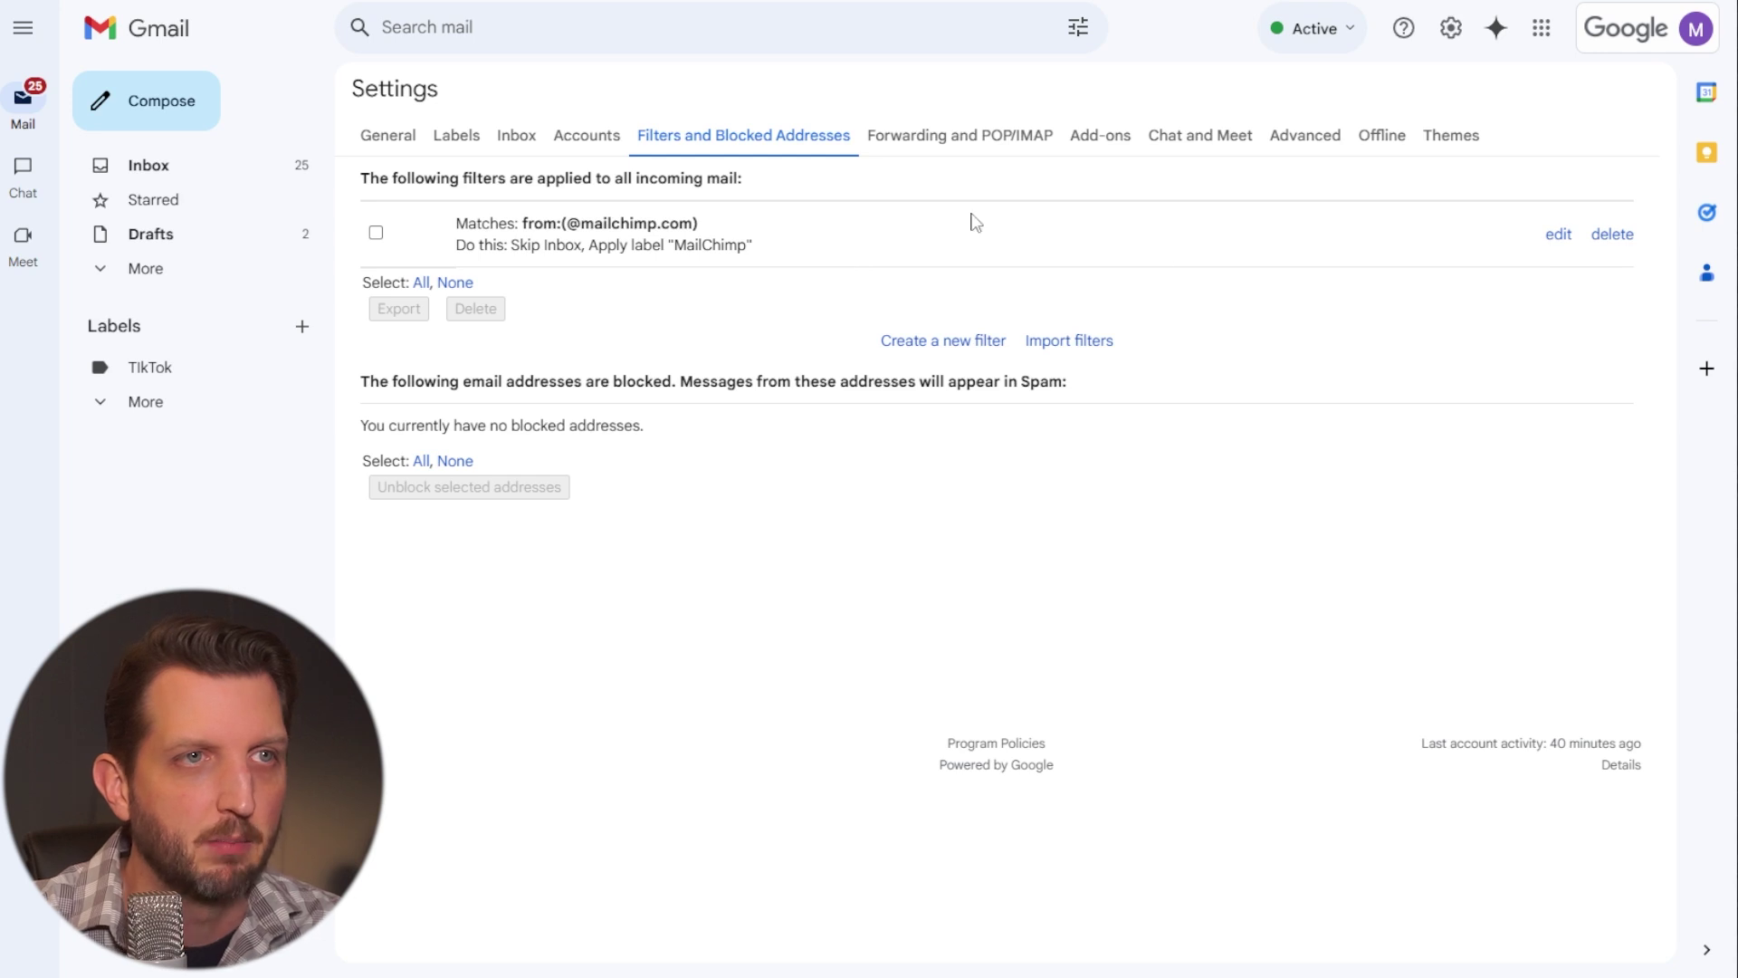
{"action": "left_click", "coordinate": [967, 341]}
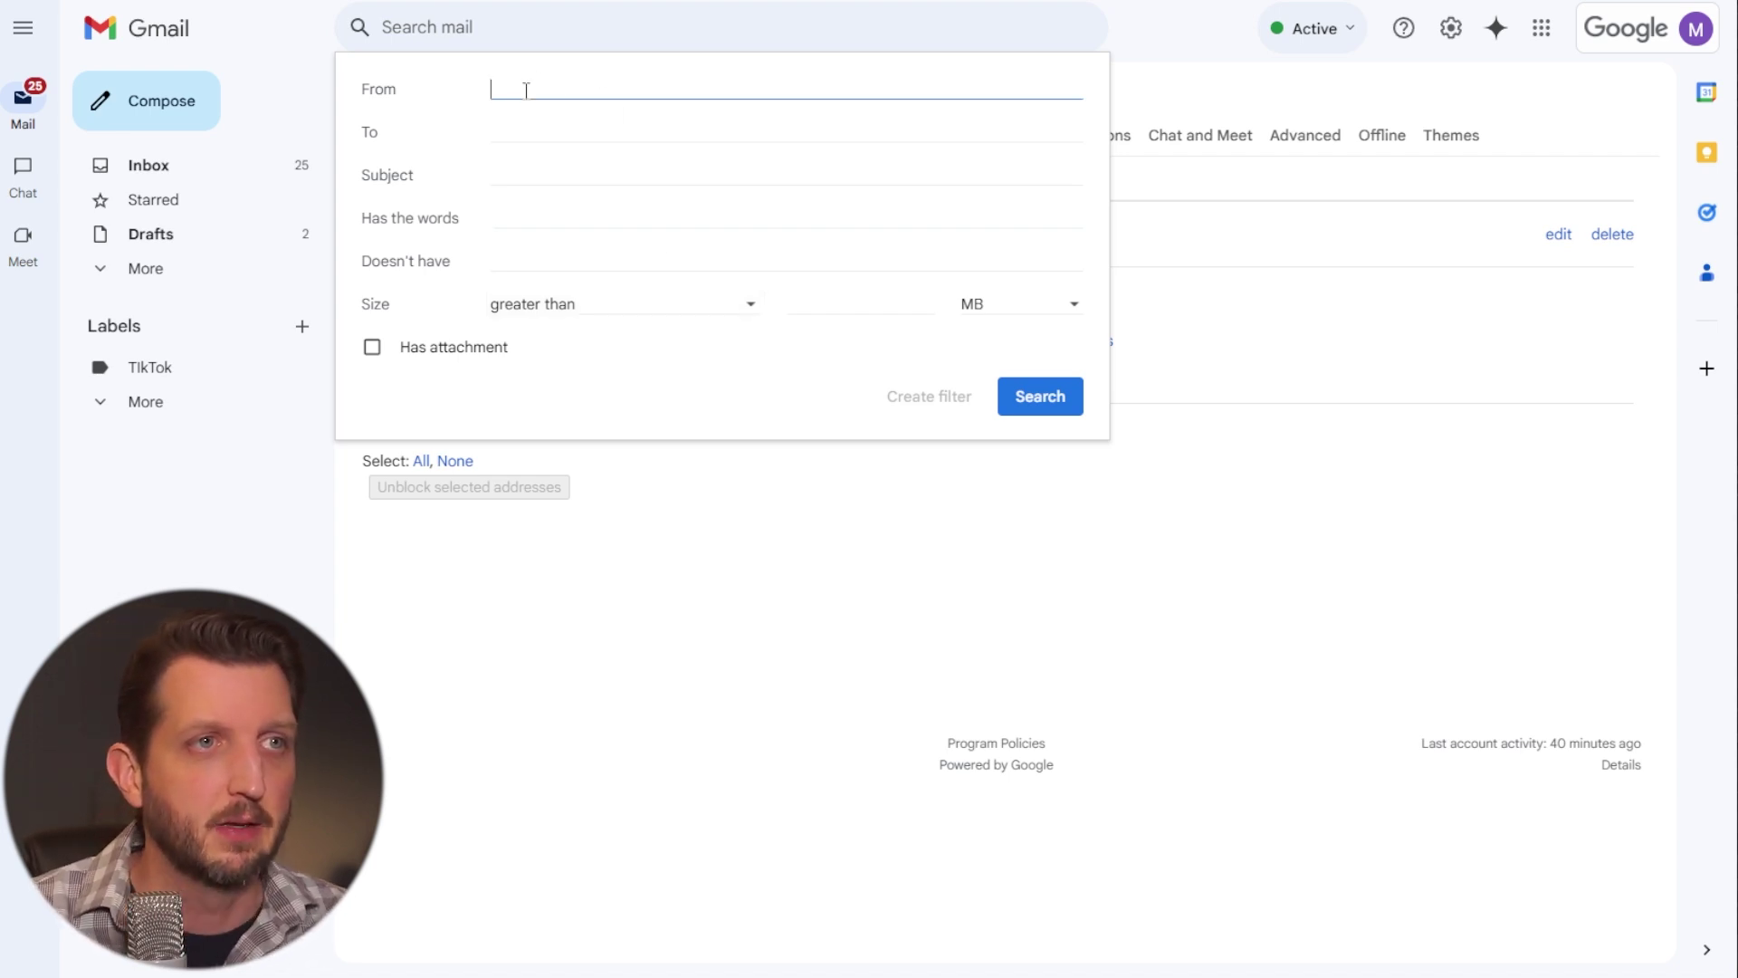
{"action": "type", "text": "@"}
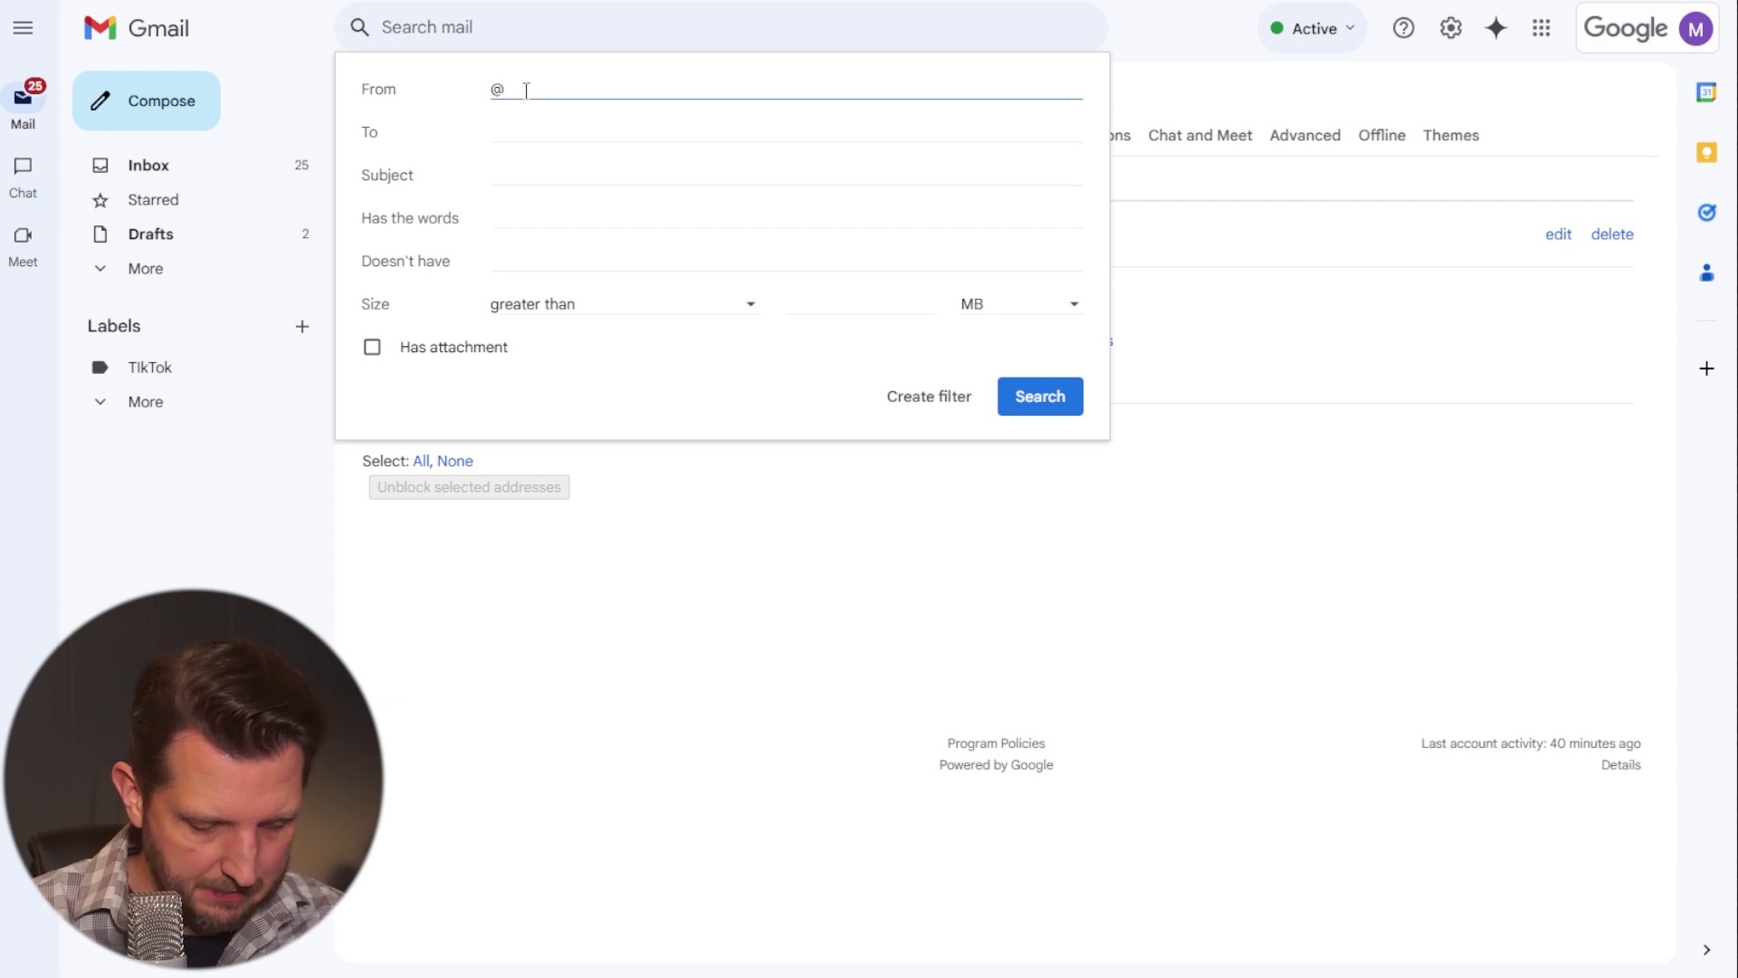
{"action": "type", "text": "tikt"}
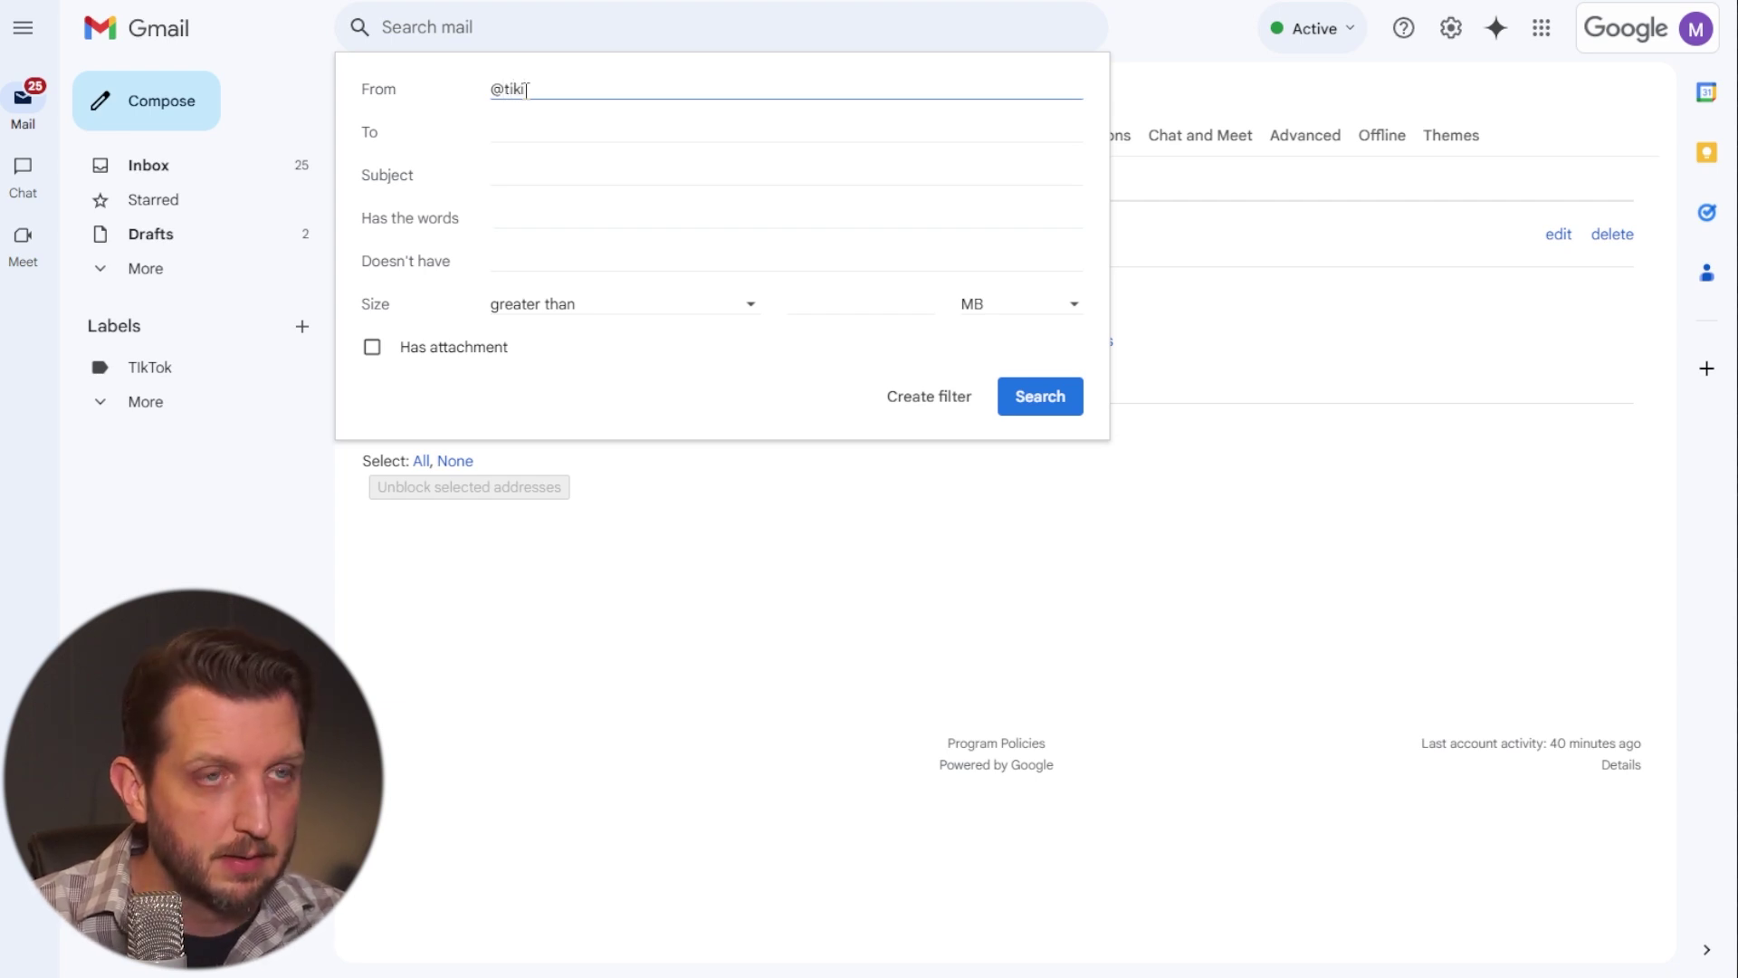
{"action": "type", "text": "ok"}
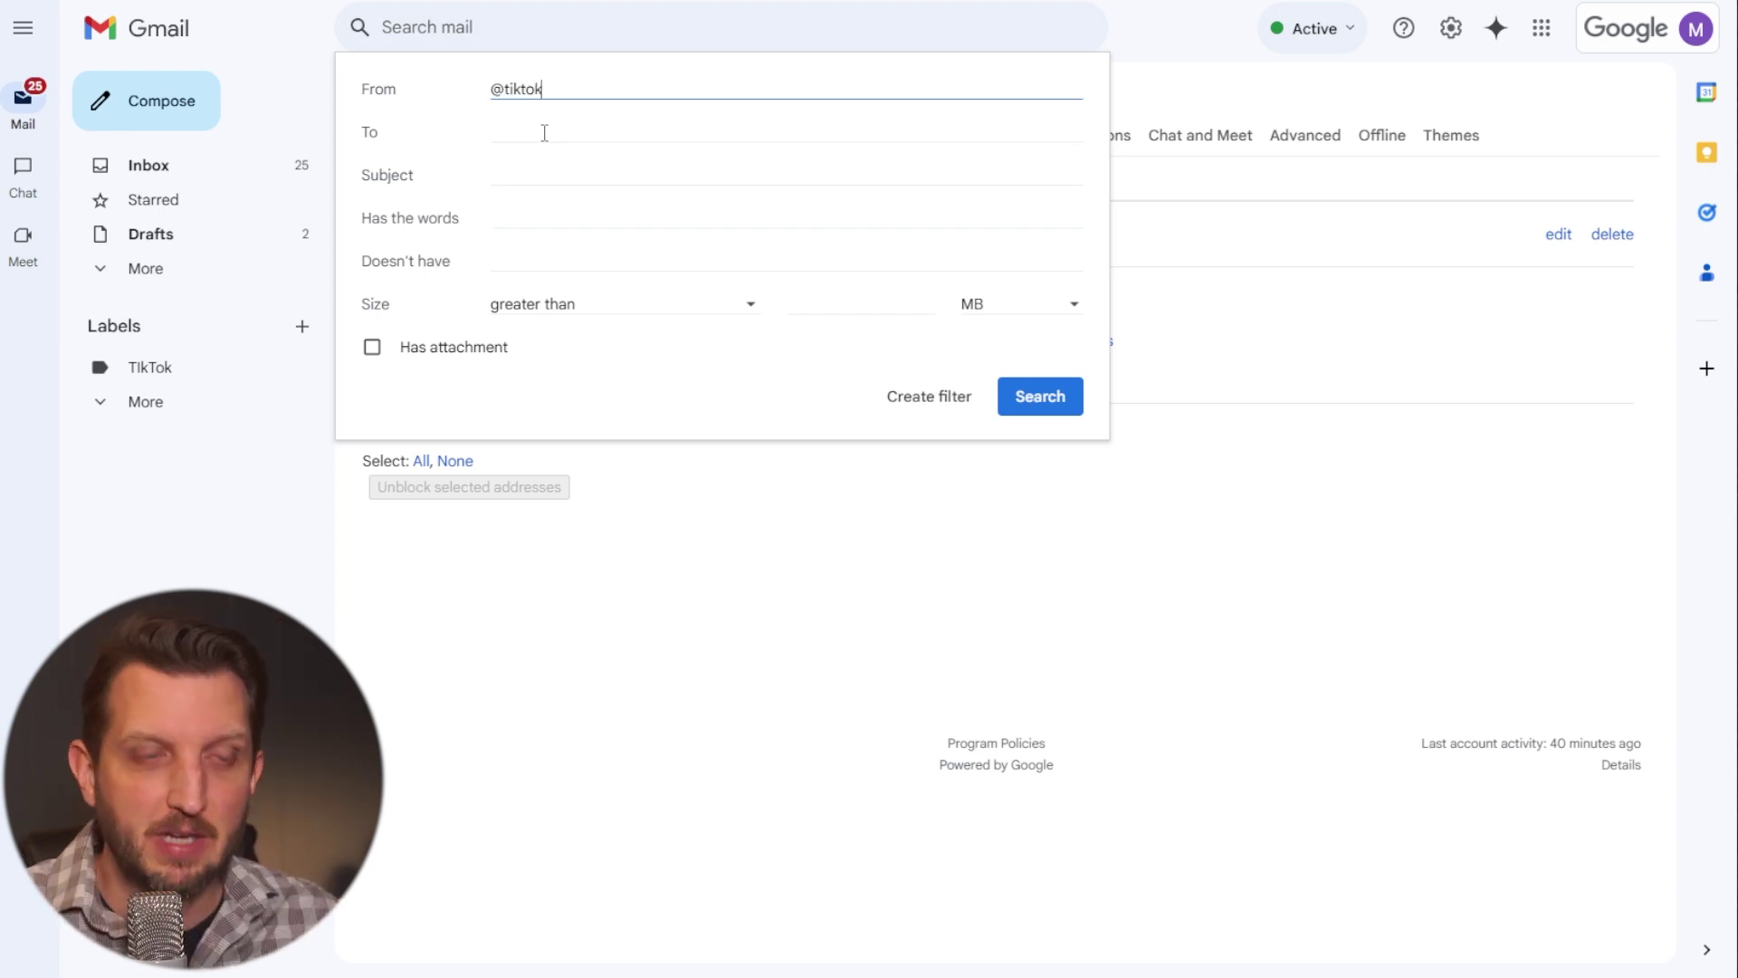
{"action": "type", "text": ".com"}
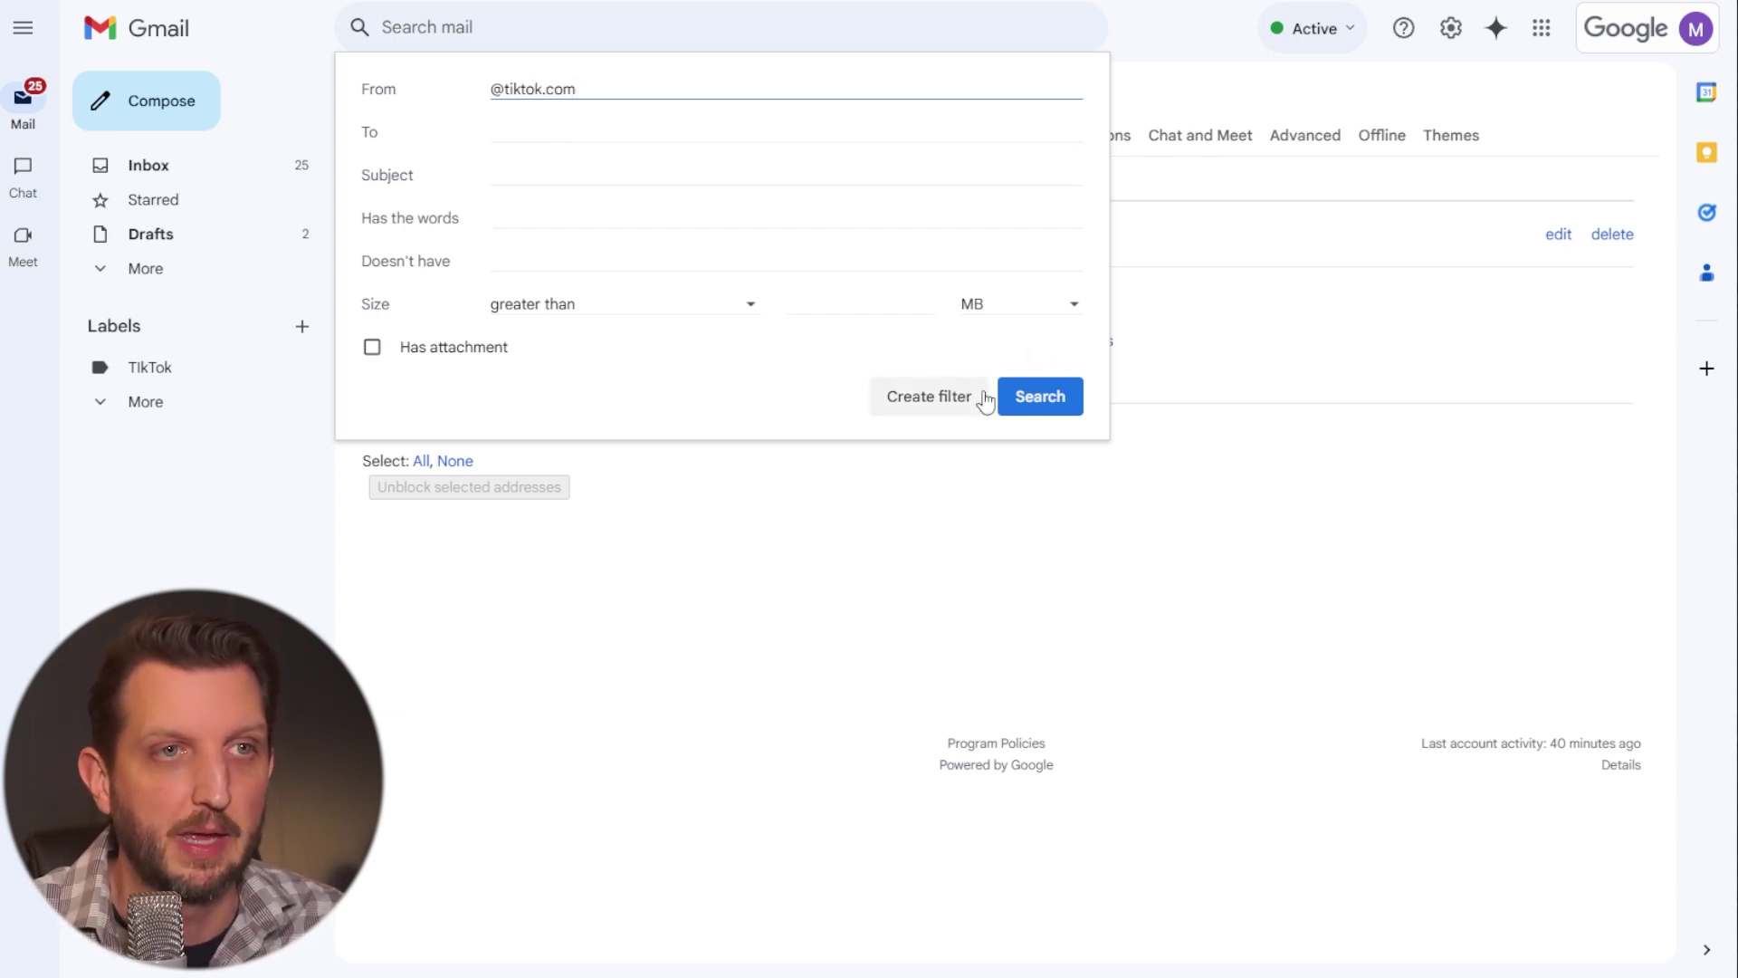
{"action": "left_click", "coordinate": [934, 400]}
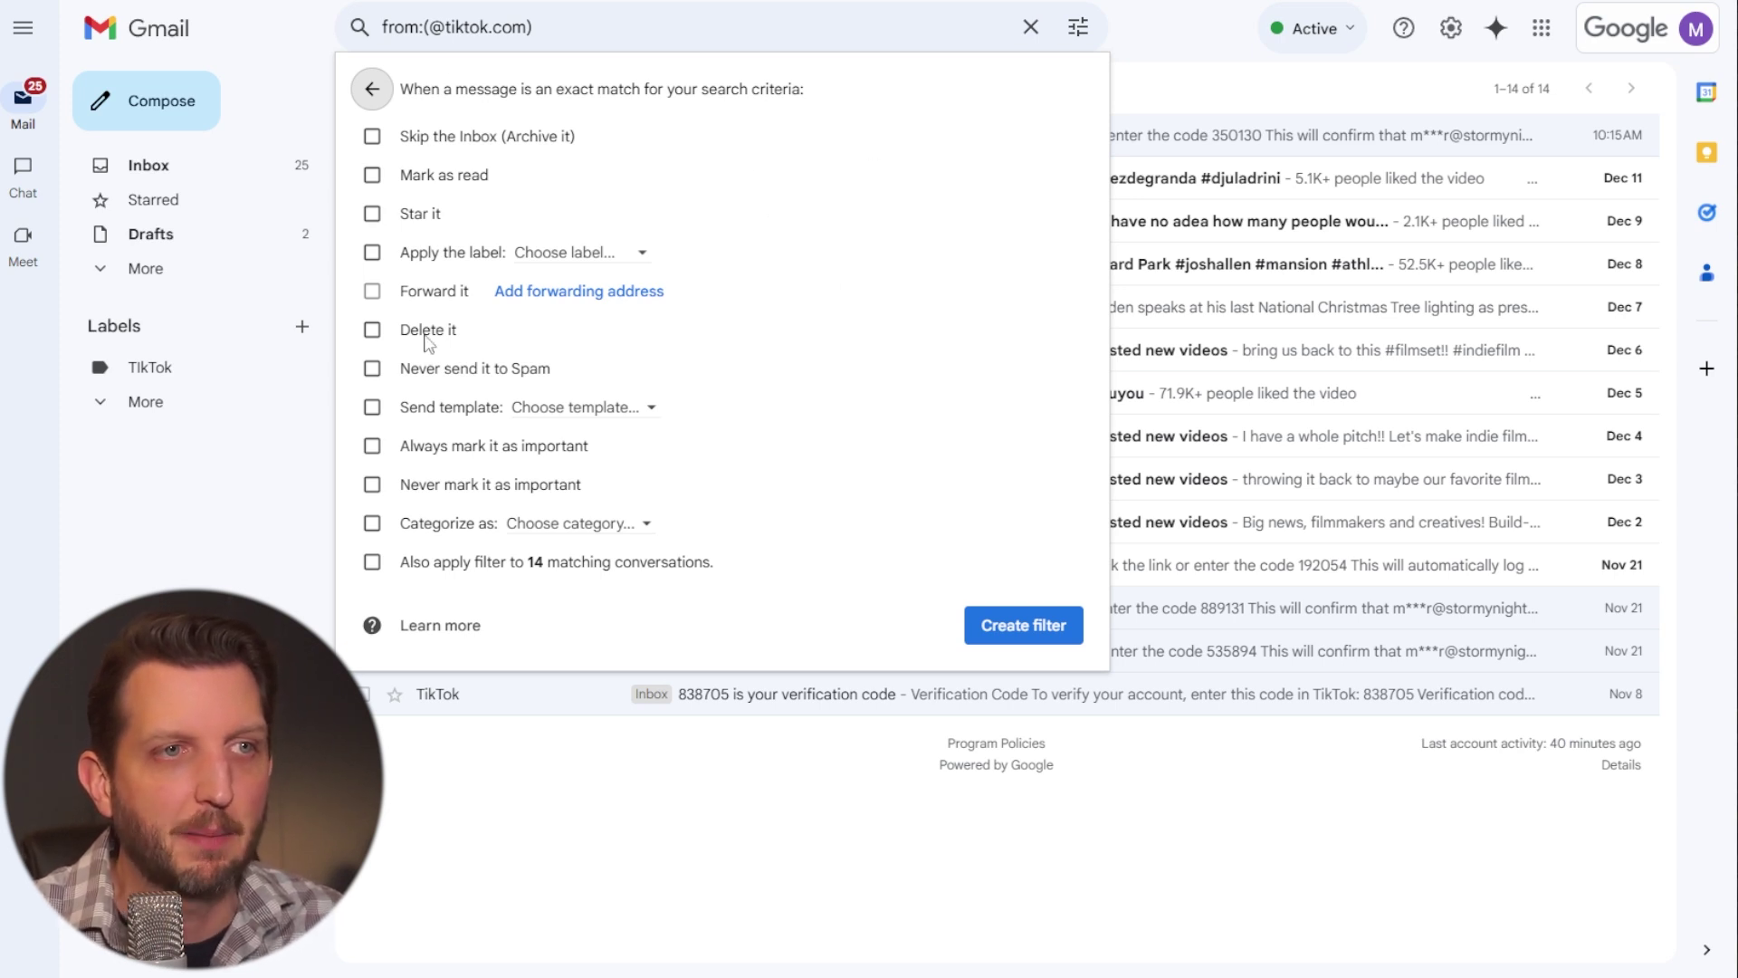
Make the filter skip the inbox, mark as read, apply TikTok, and cover the 14 existing conversations.
{"action": "left_click", "coordinate": [373, 138]}
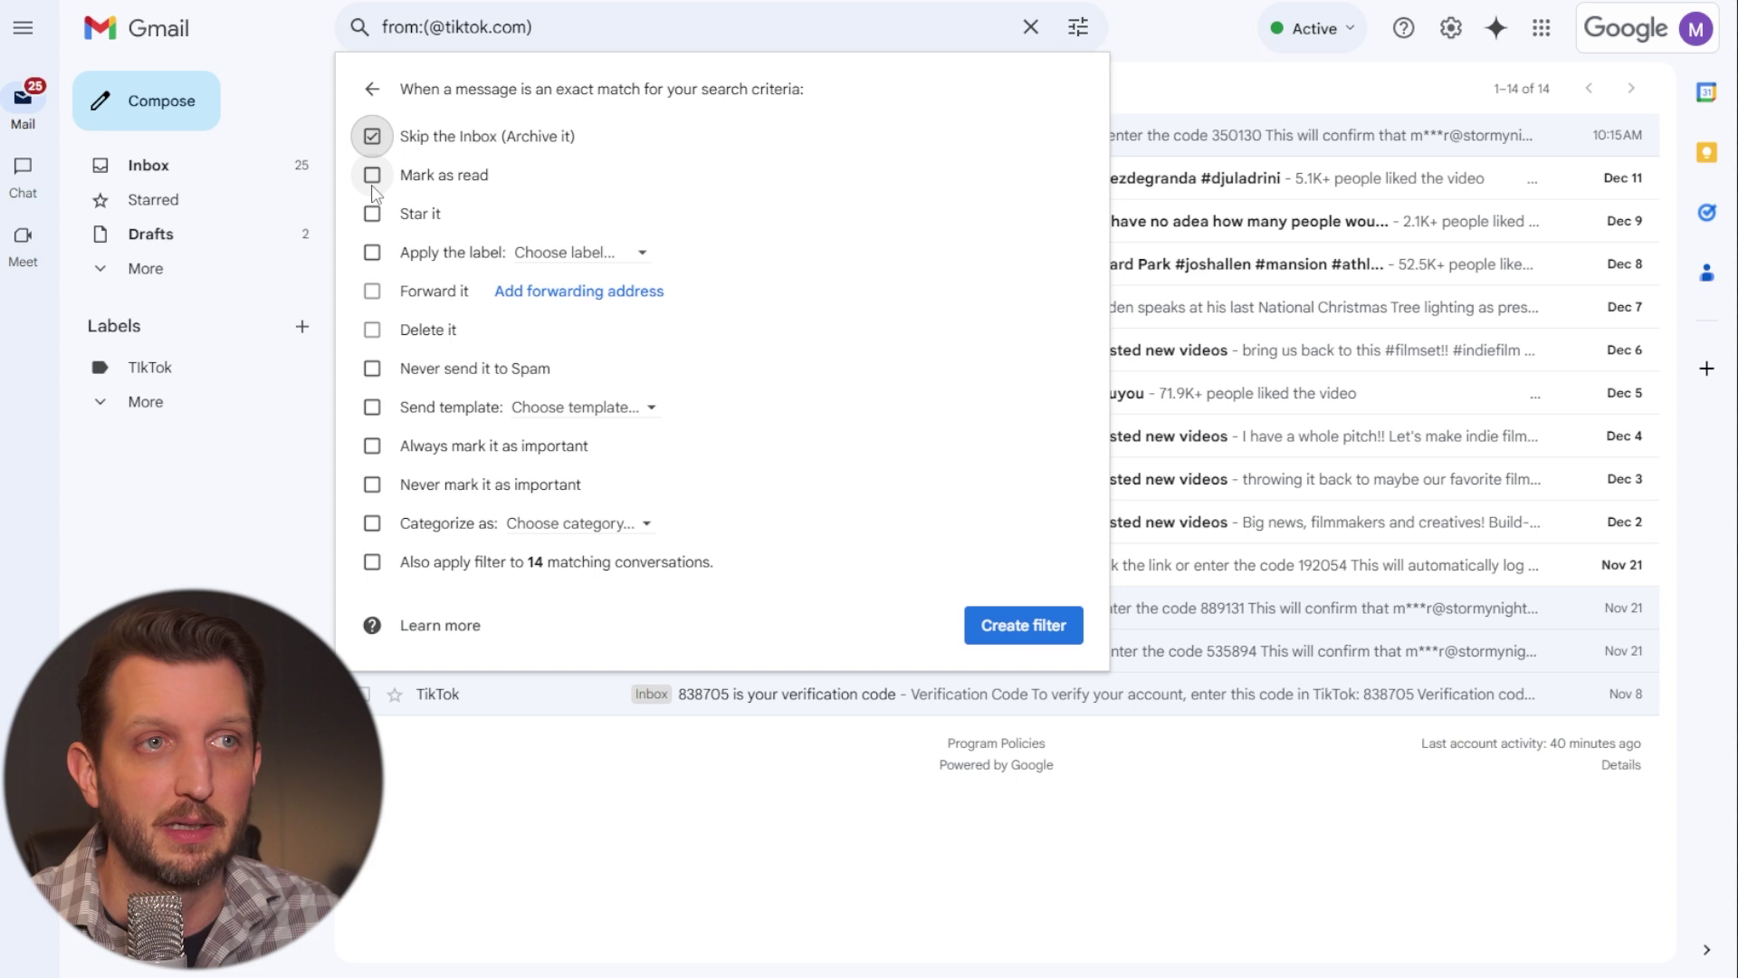
{"action": "left_click", "coordinate": [372, 177]}
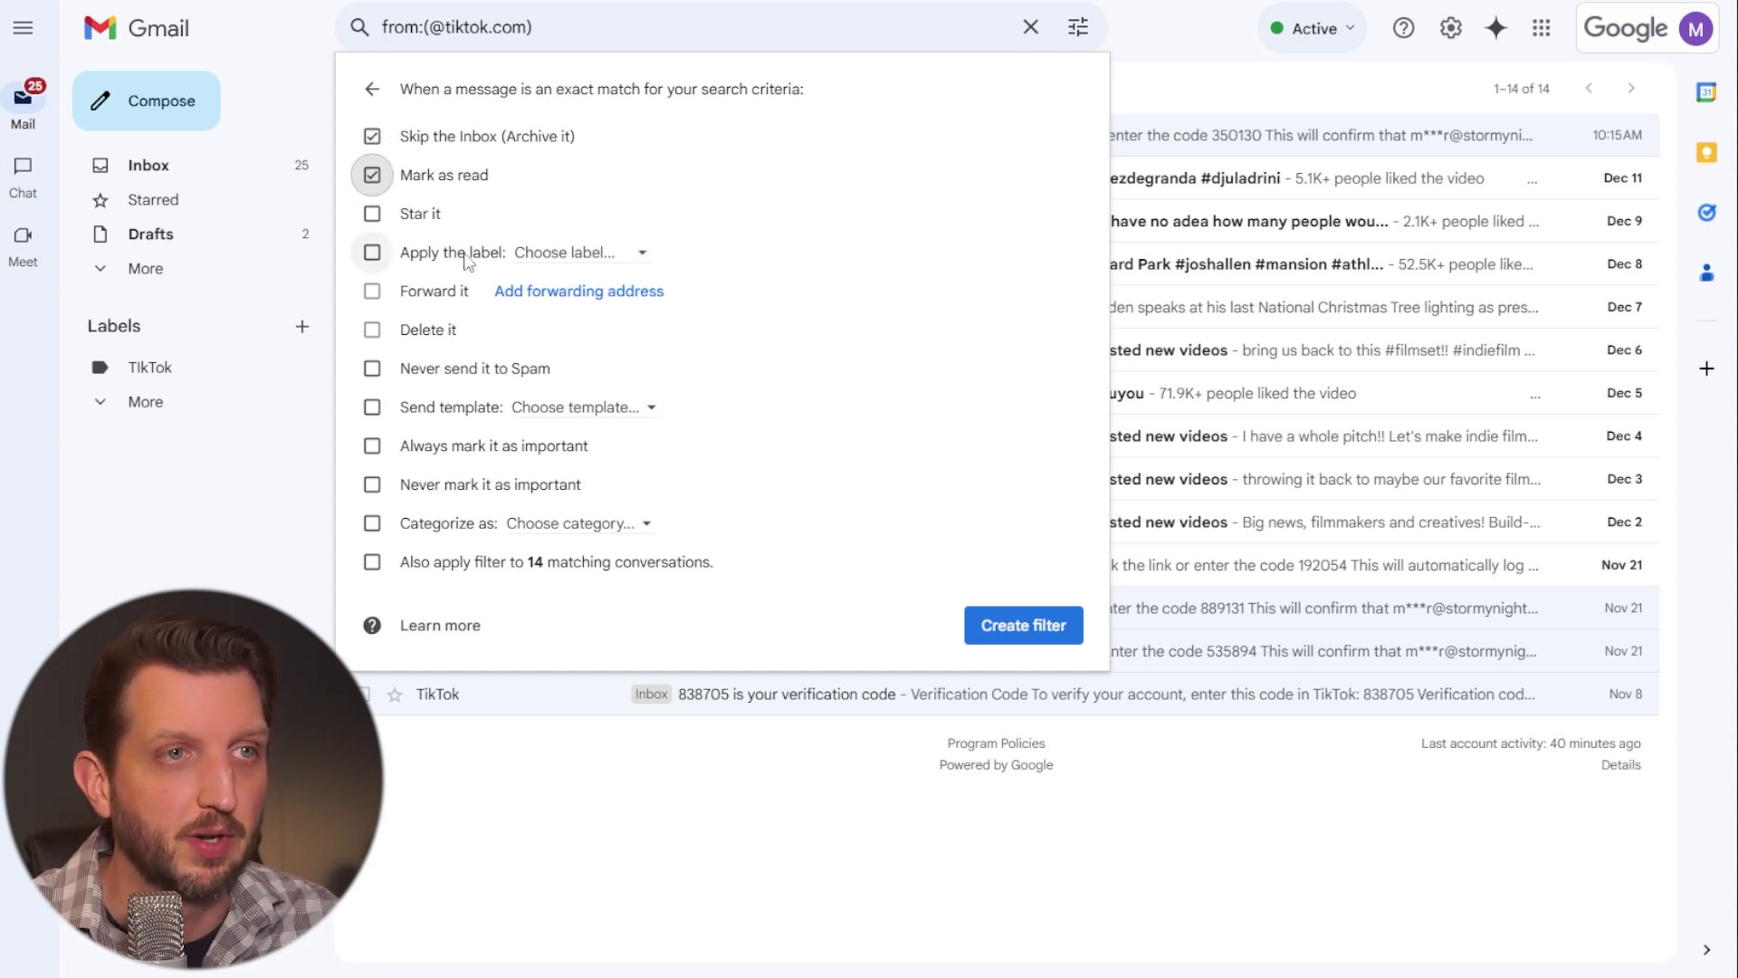
{"action": "left_click", "coordinate": [641, 252]}
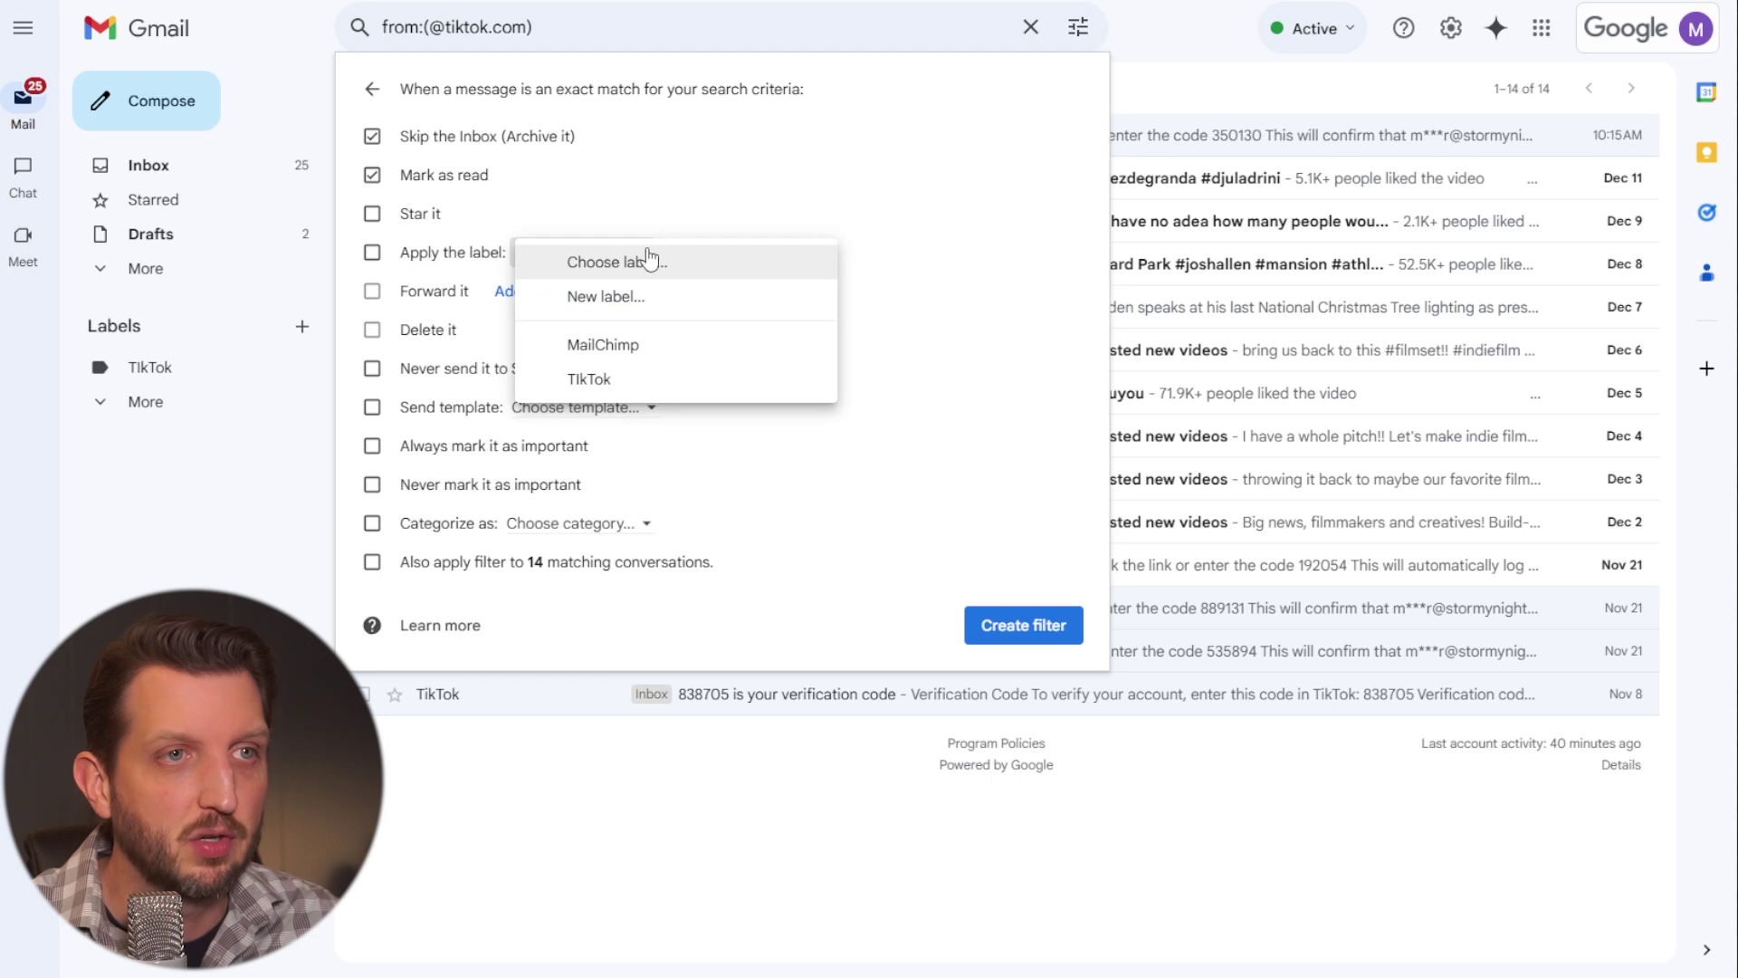
{"action": "left_click", "coordinate": [607, 380]}
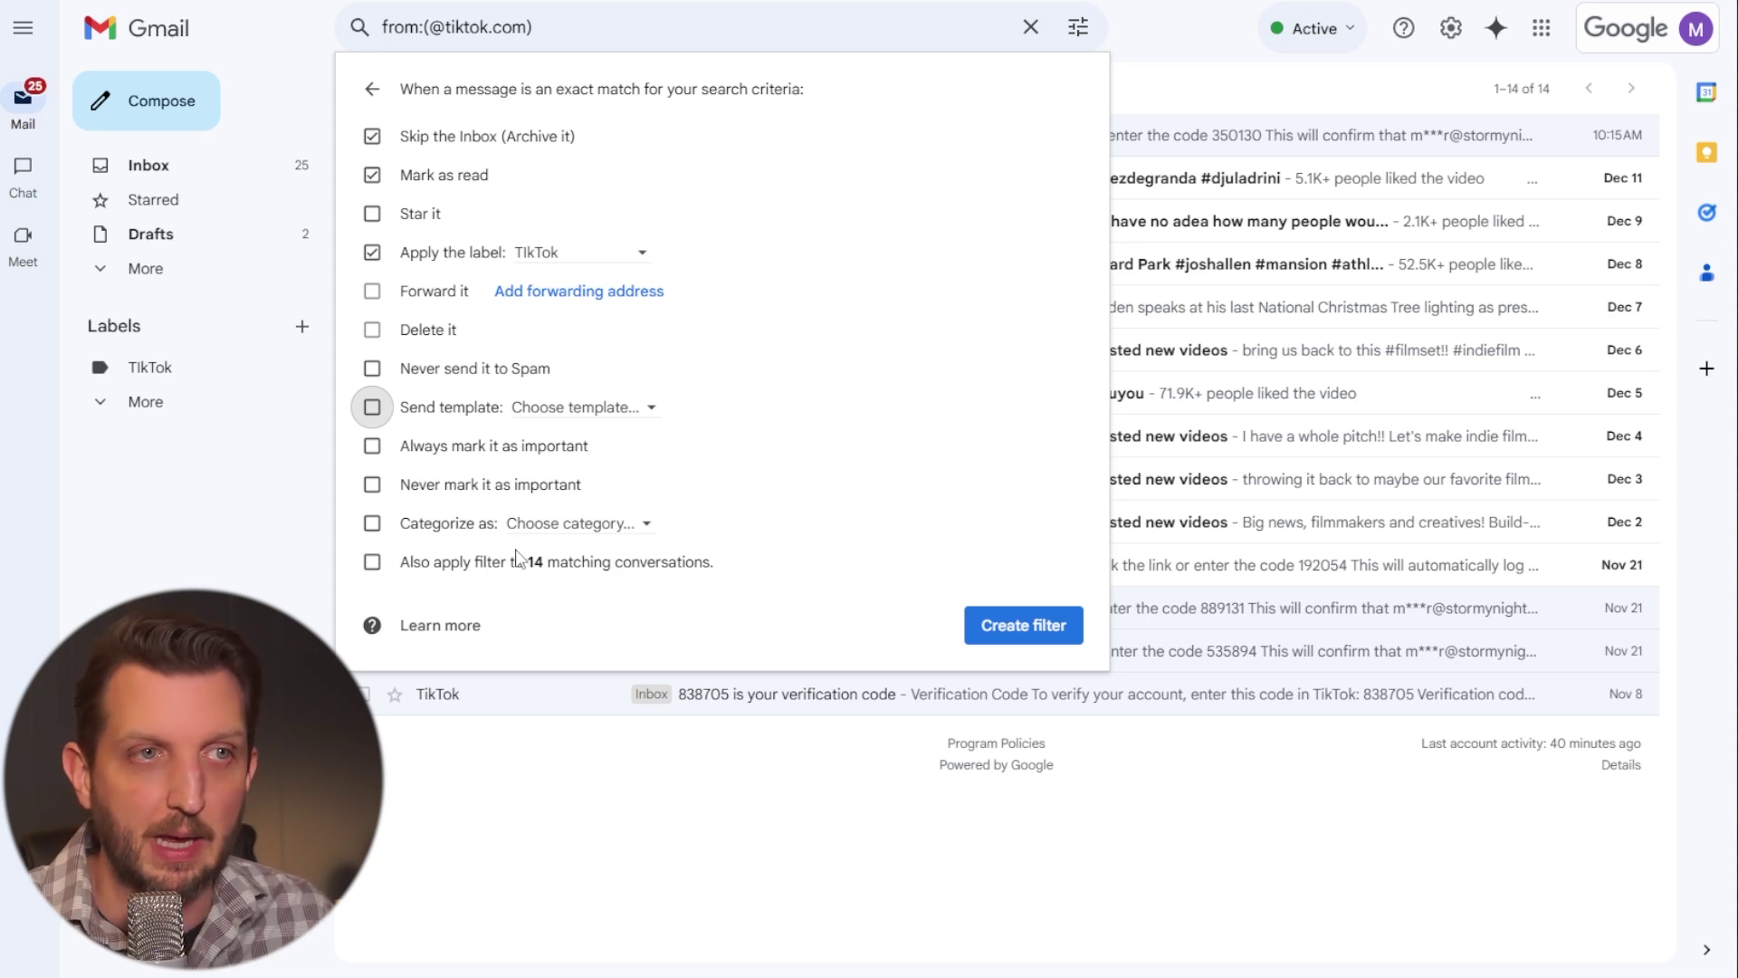
{"action": "left_click", "coordinate": [374, 562]}
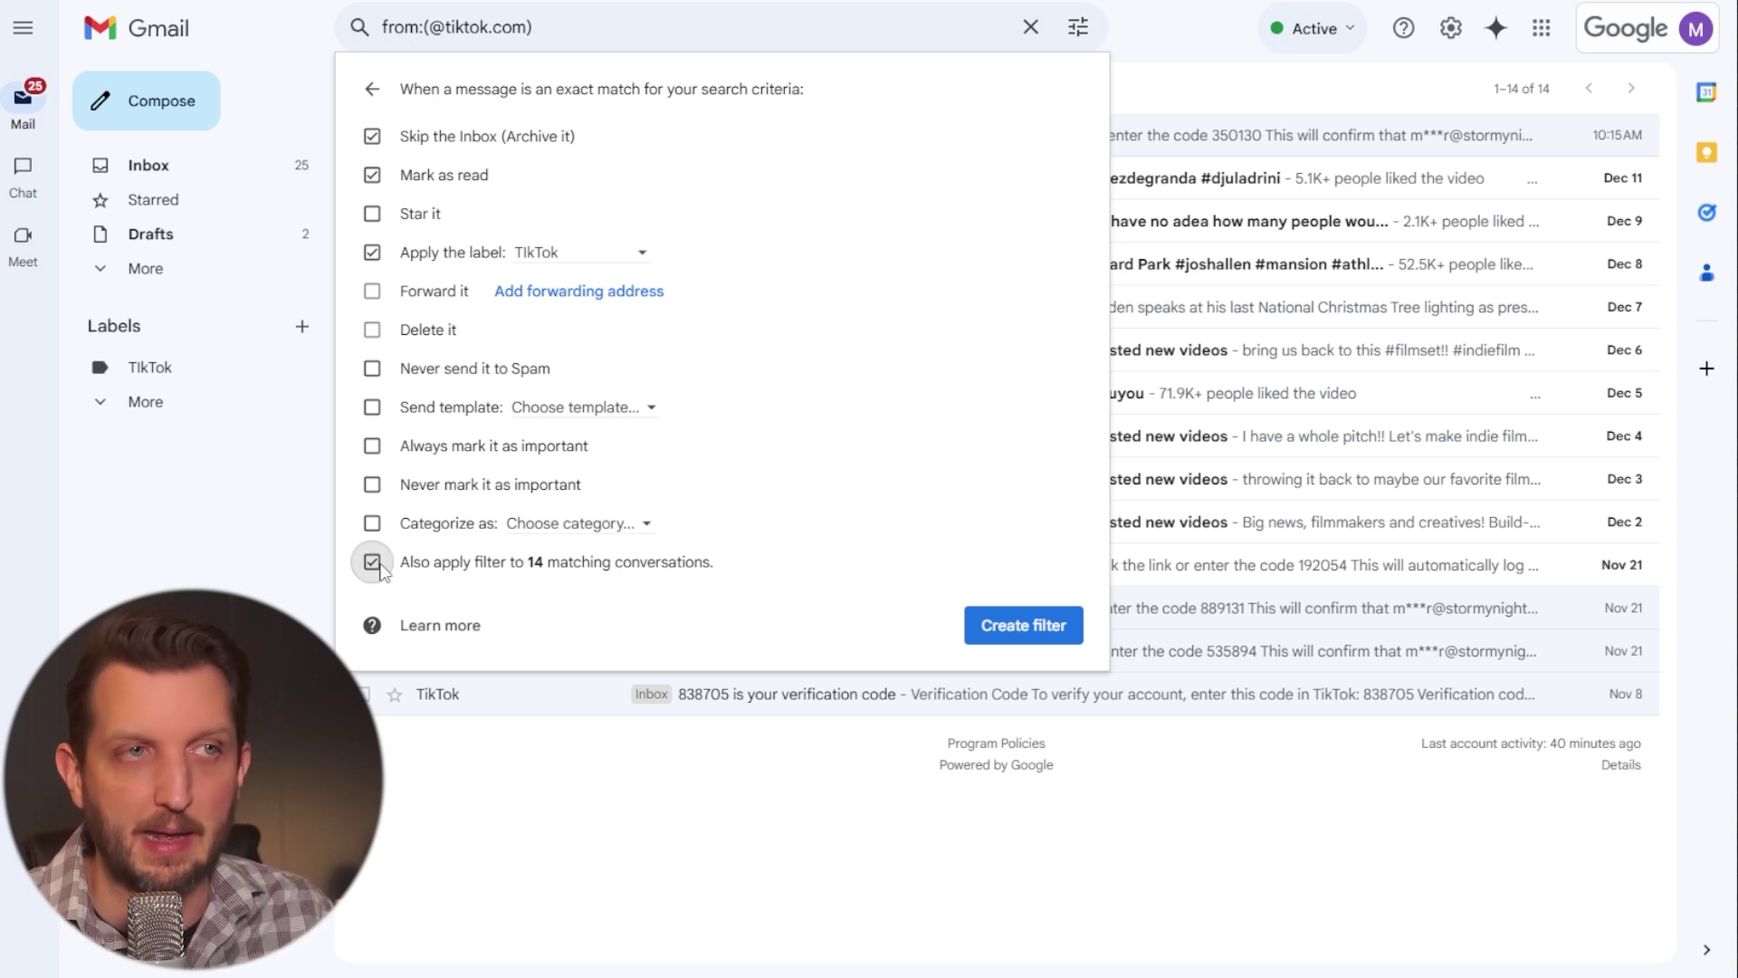
{"action": "left_click", "coordinate": [1028, 637]}
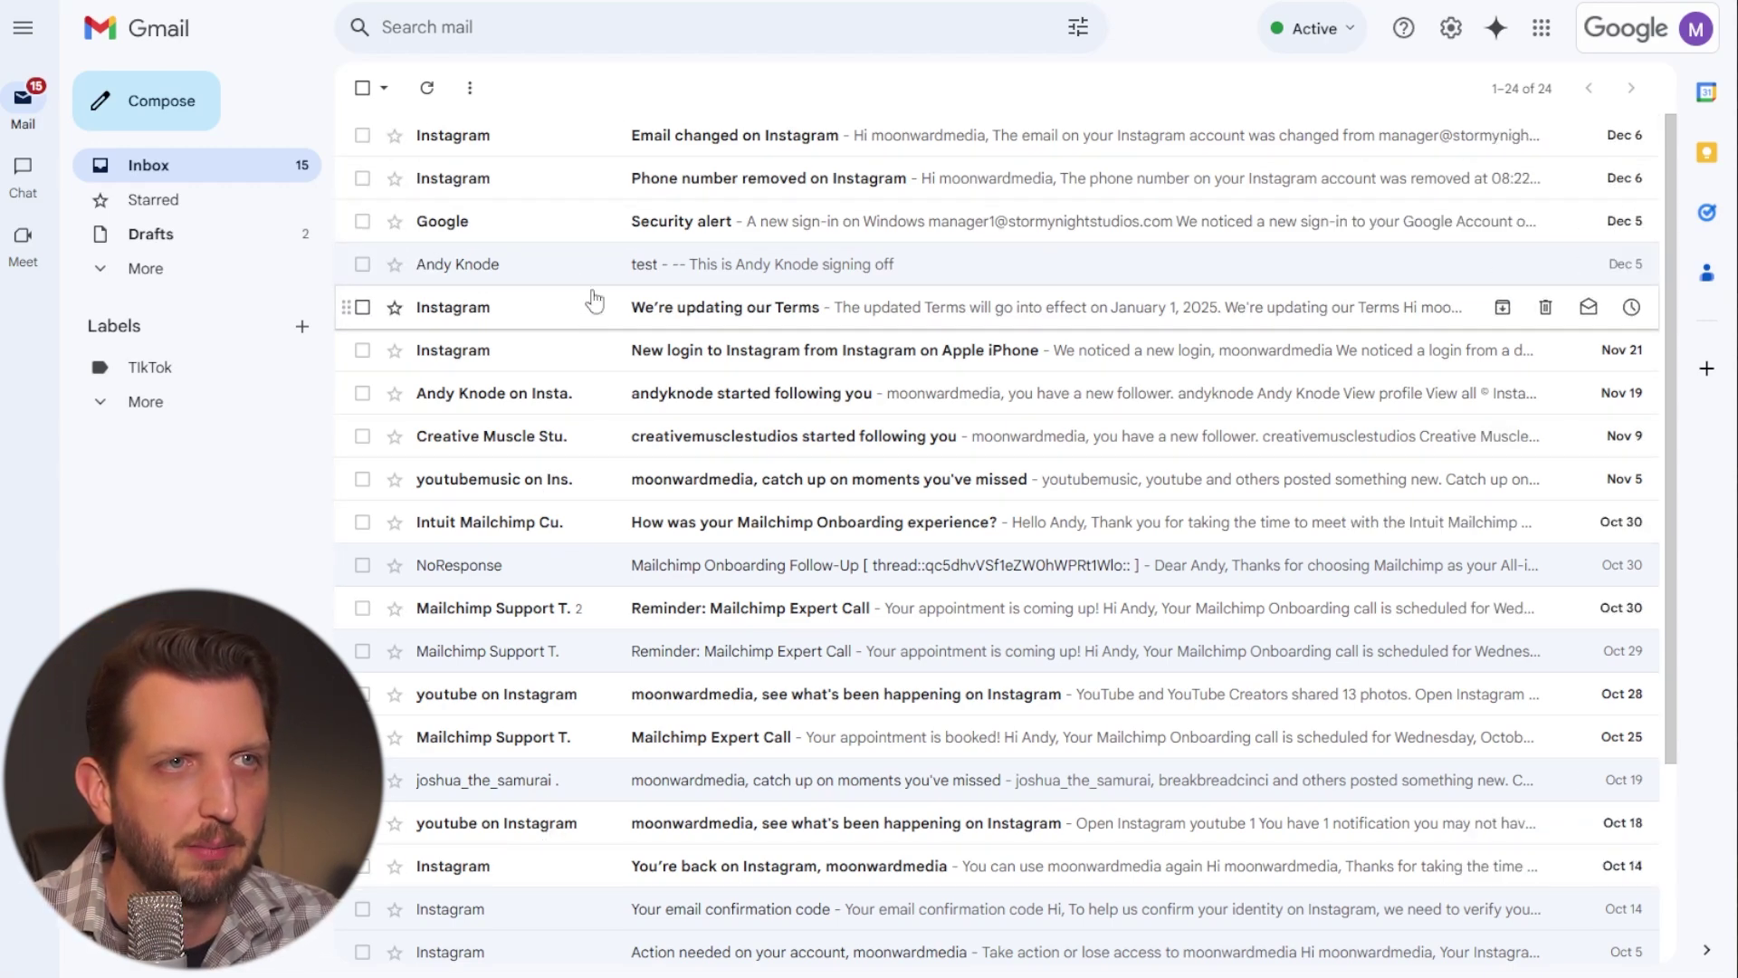
{"action": "left_click", "coordinate": [141, 382]}
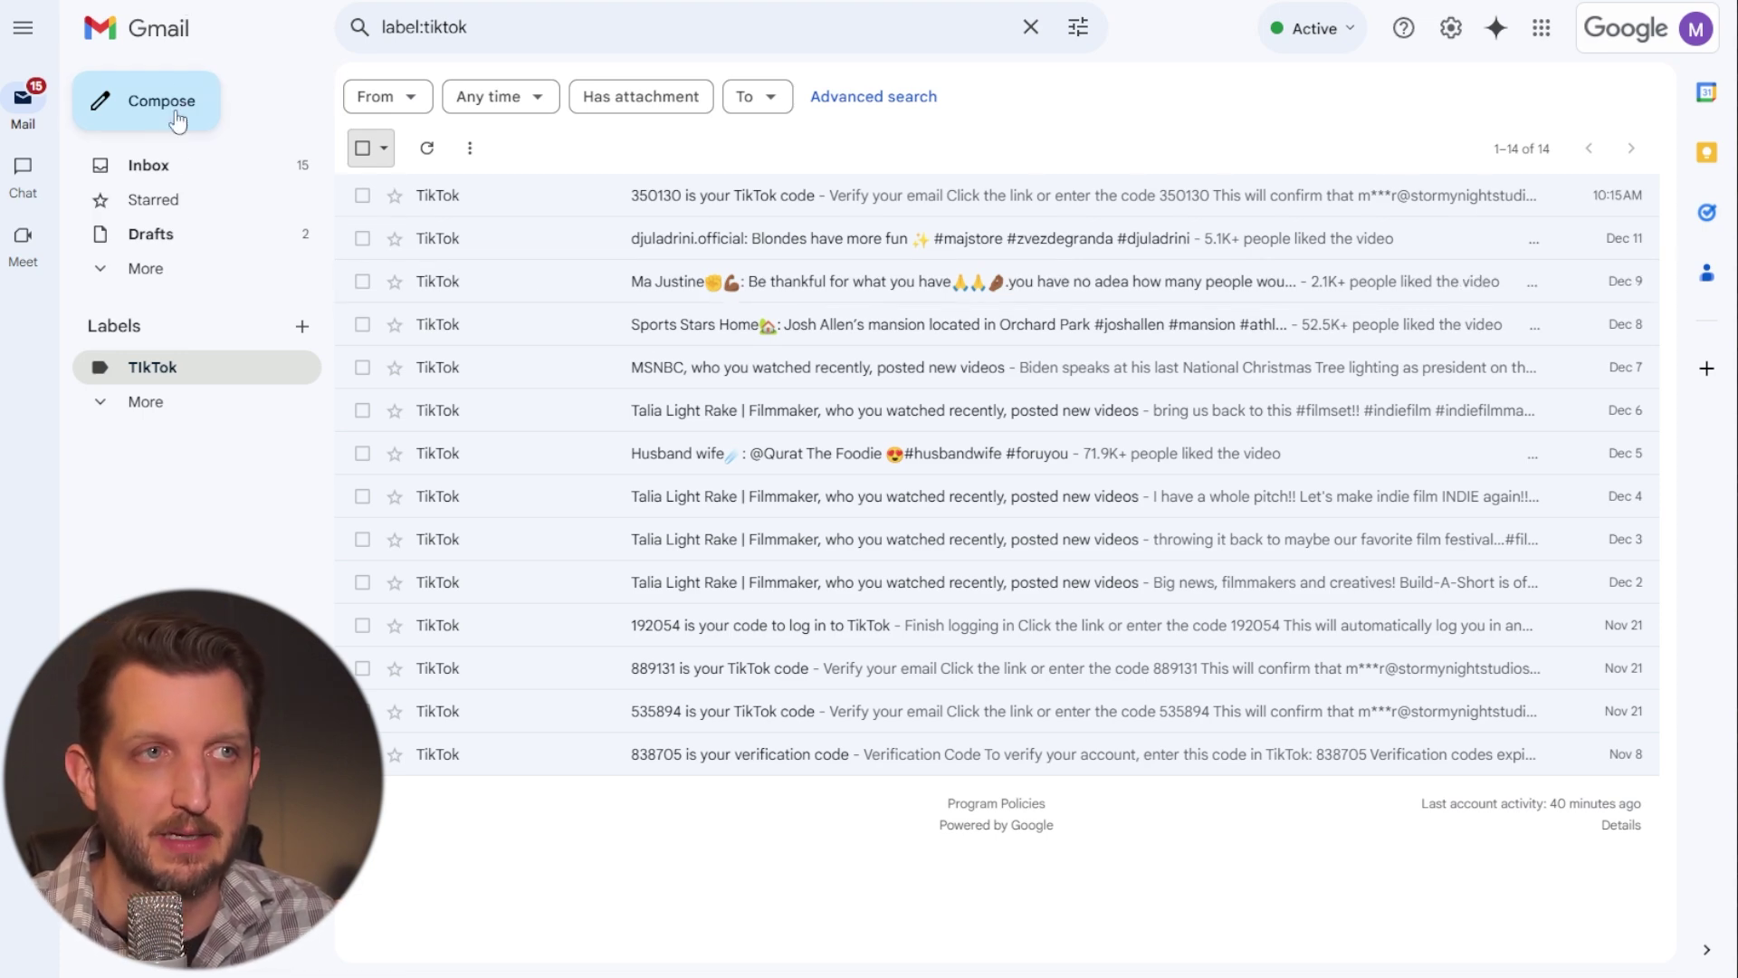
{"action": "left_click", "coordinate": [165, 169]}
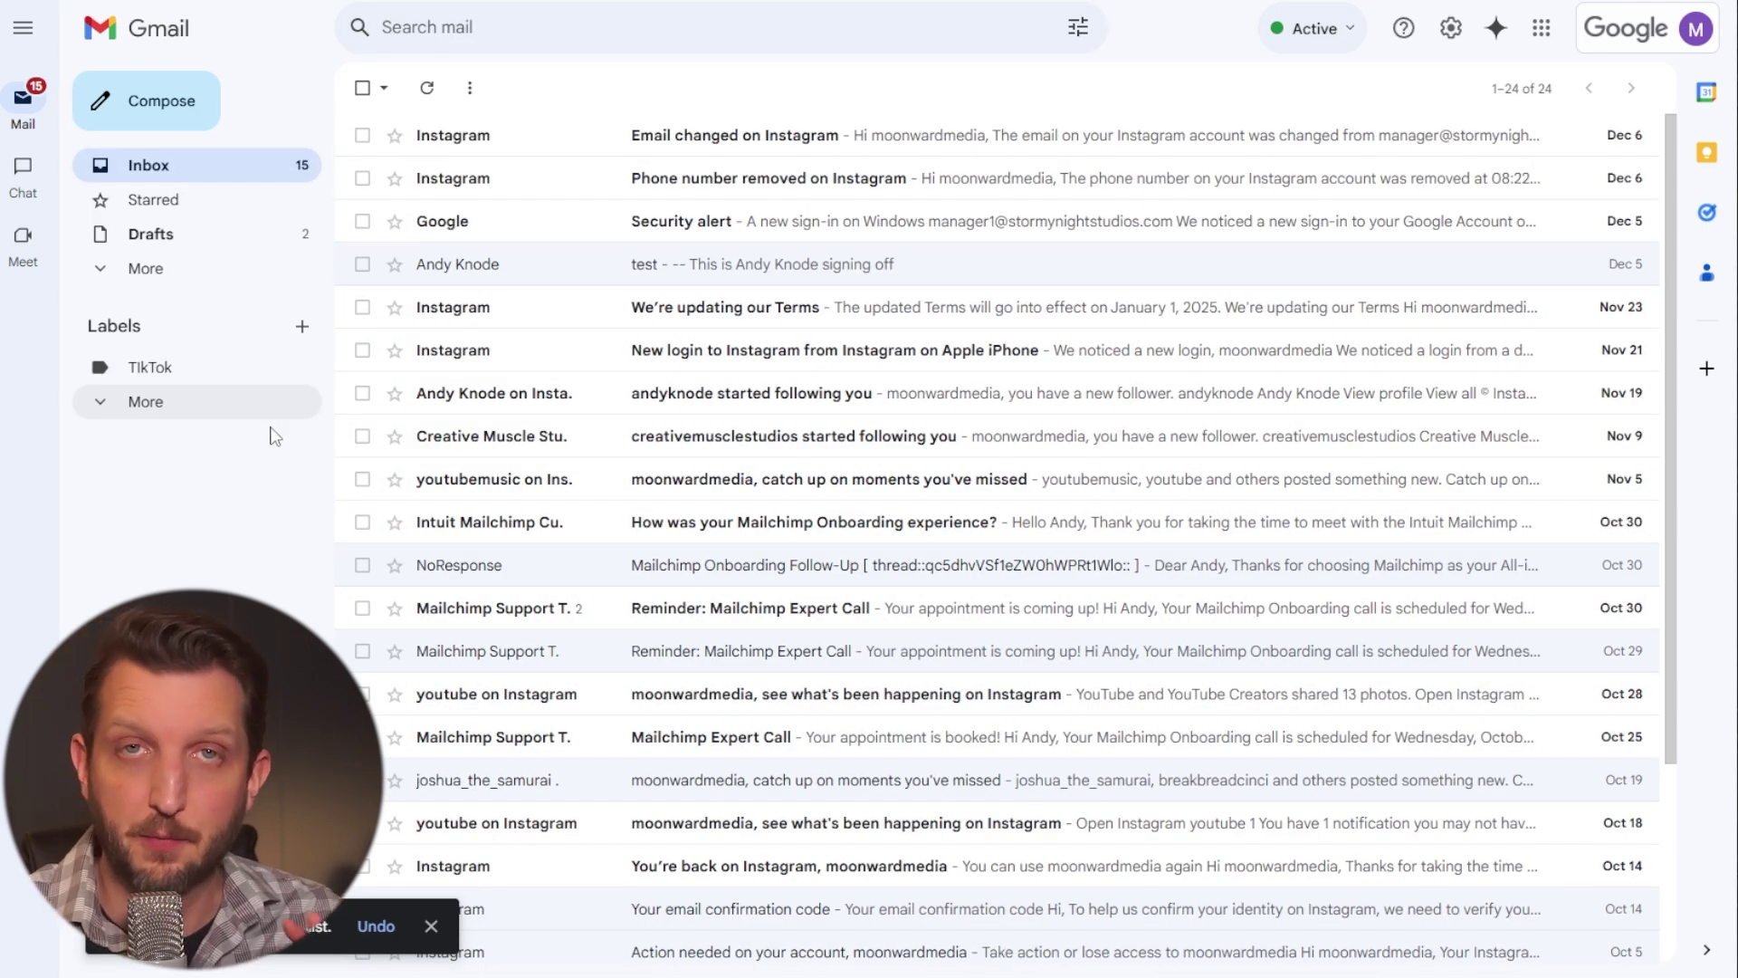
{"action": "mouse_move", "coordinate": [190, 367]}
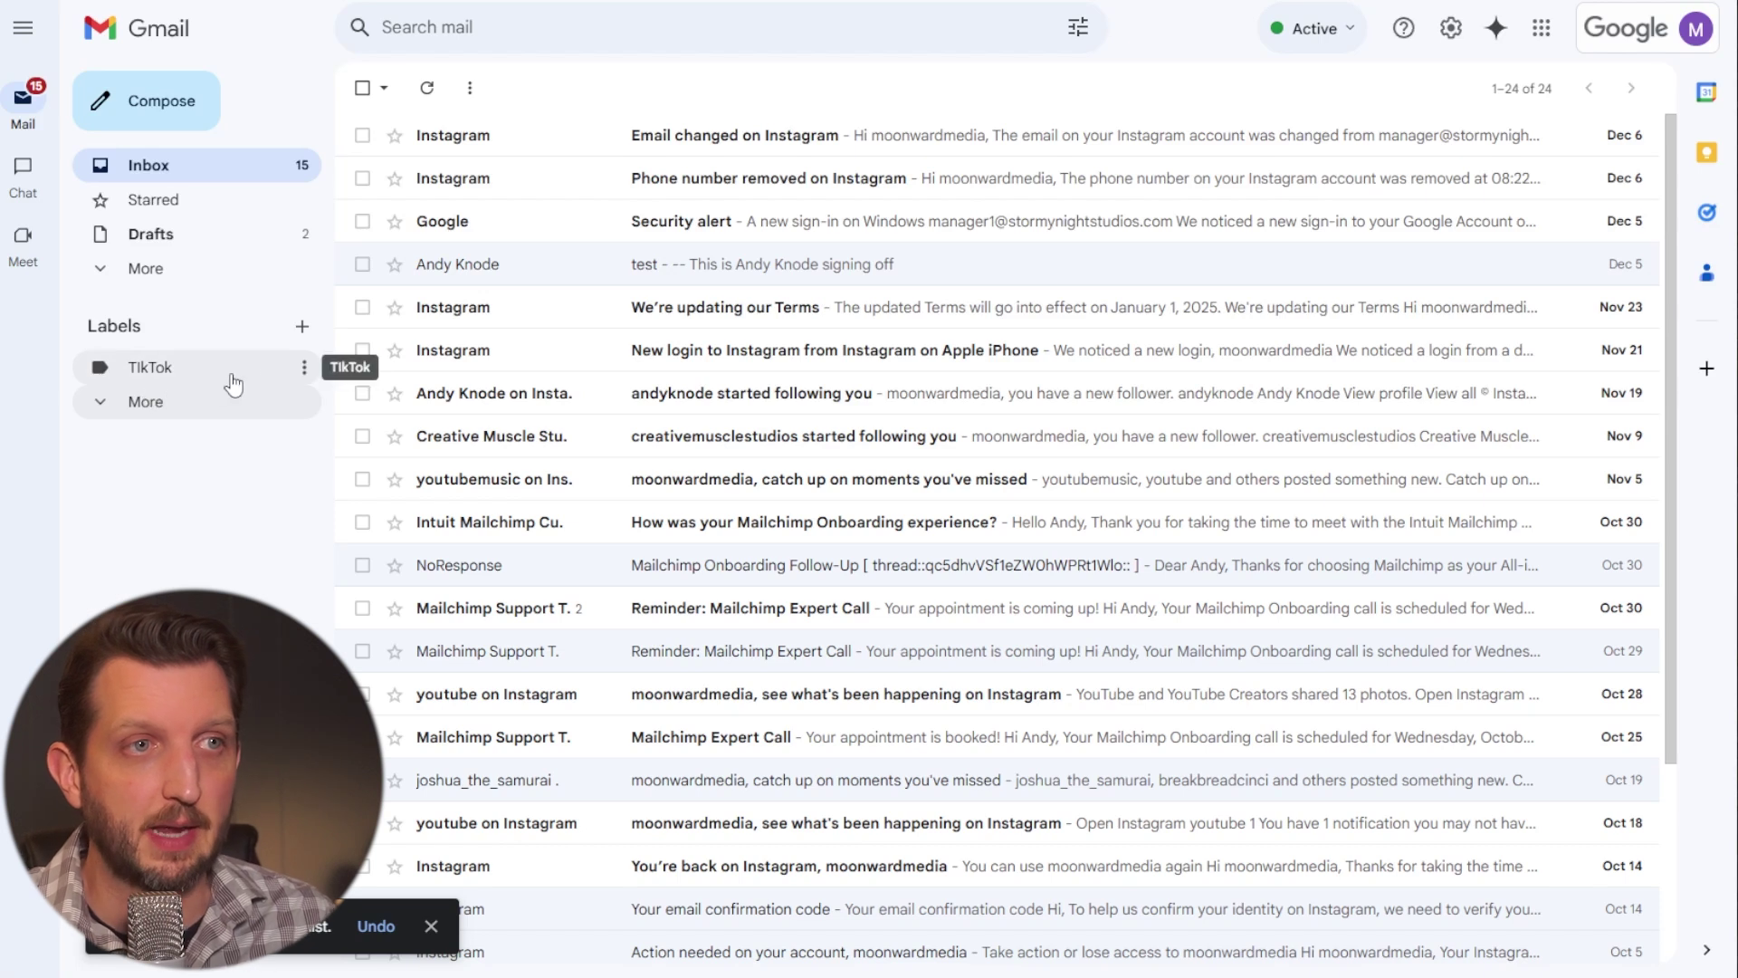
Set the TikTok label to show if unread, then open one of its emails.
{"action": "left_click", "coordinate": [306, 367]}
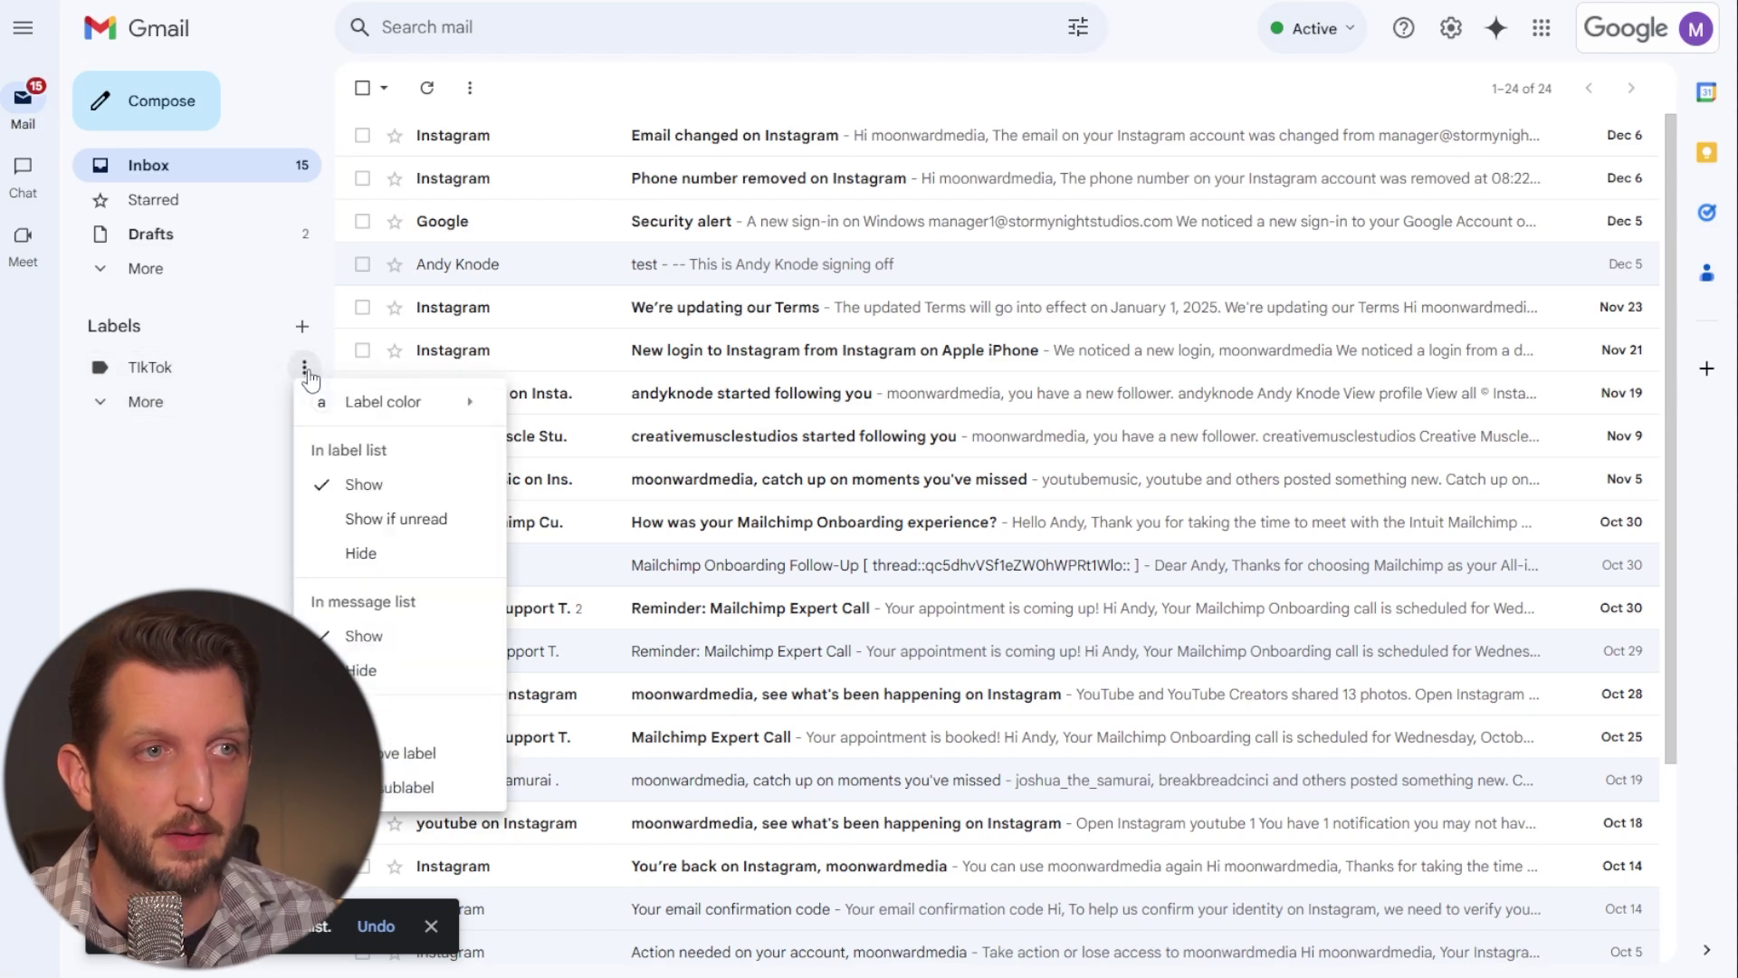
{"action": "left_click", "coordinate": [382, 524]}
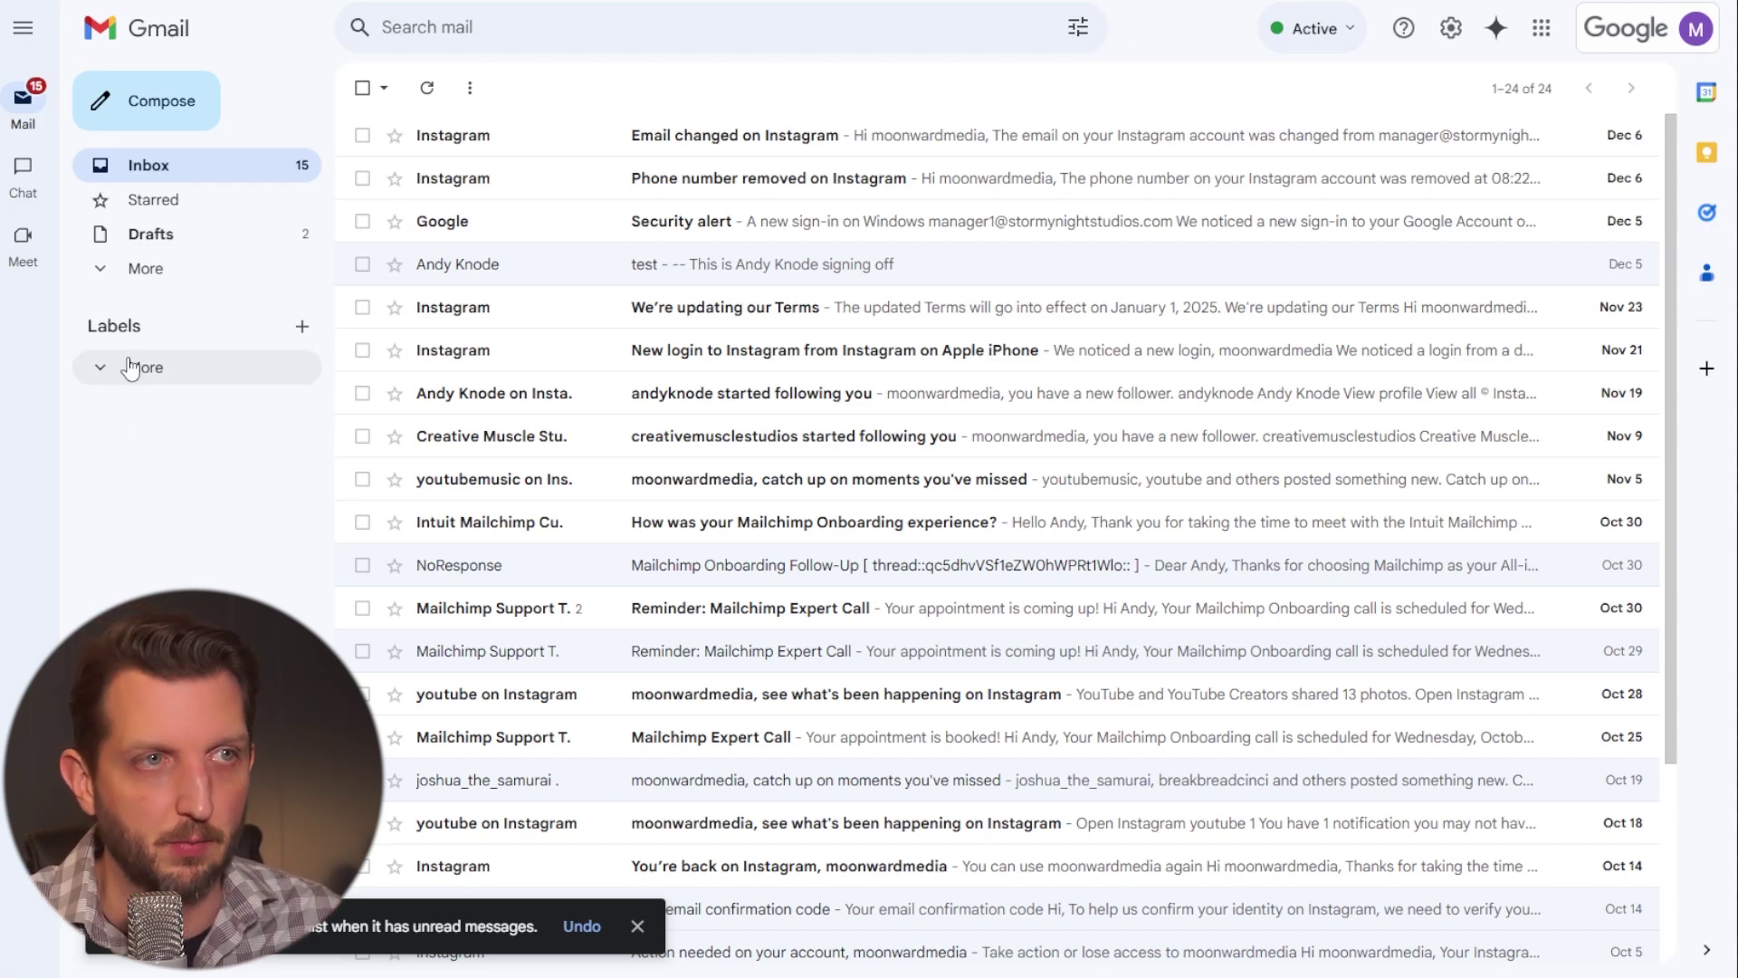
{"action": "left_click", "coordinate": [102, 376]}
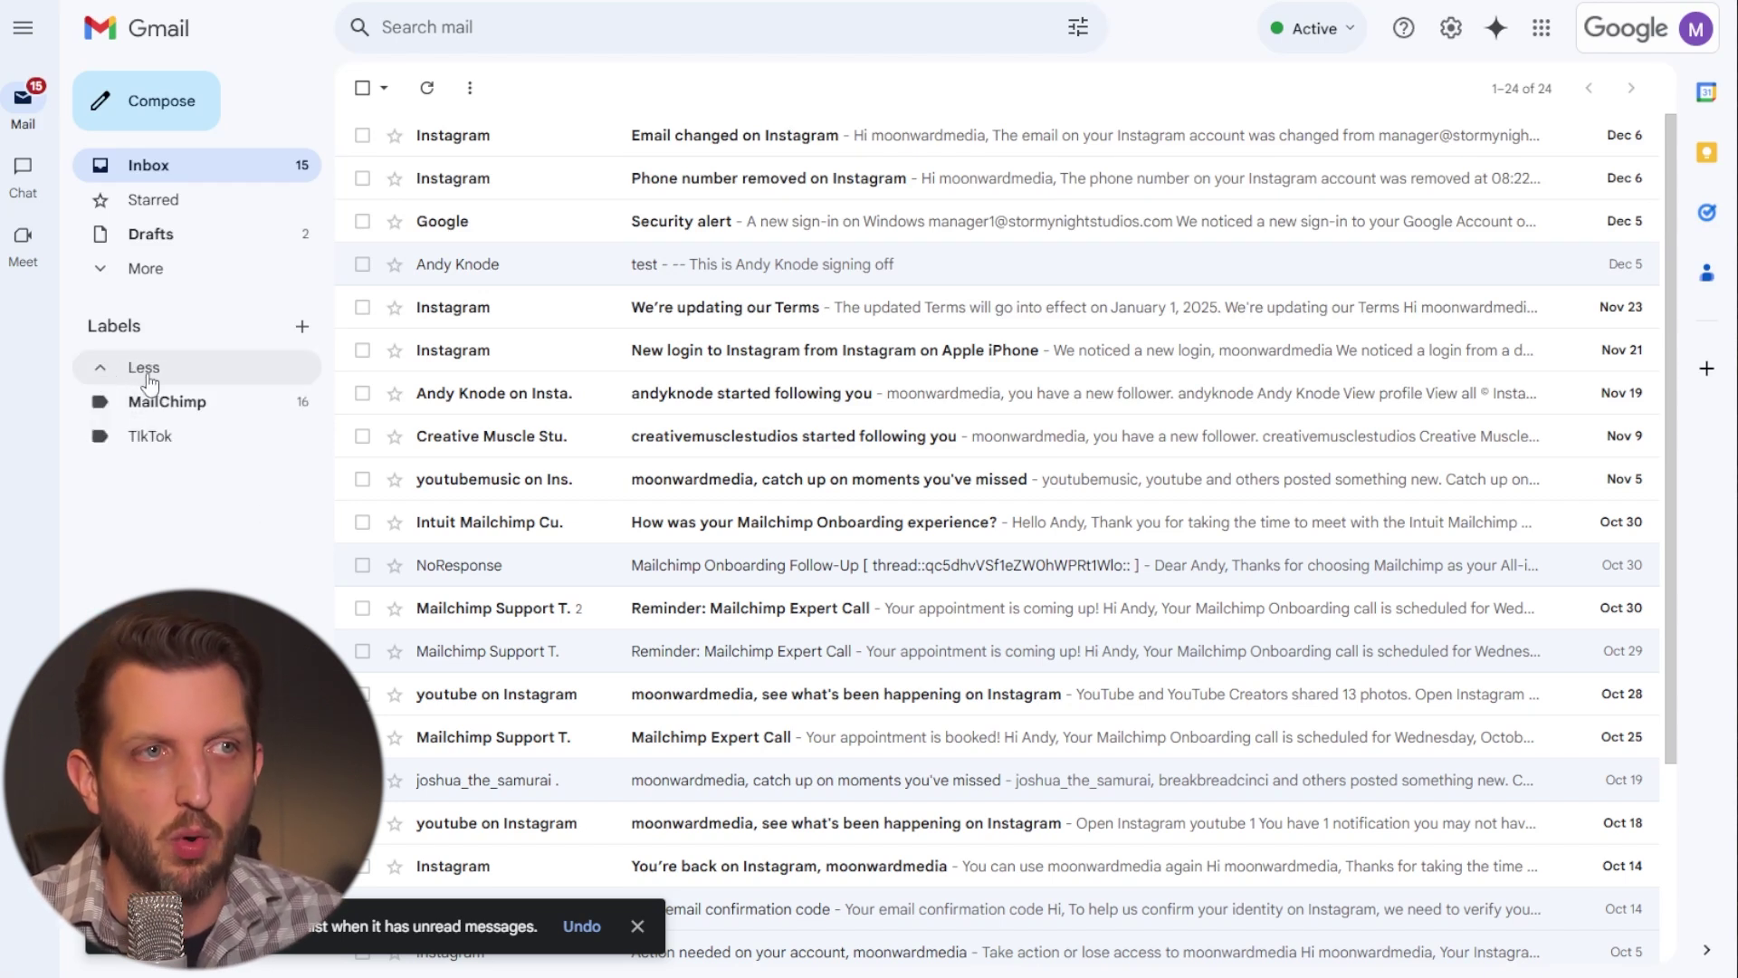
{"action": "left_click", "coordinate": [151, 435]}
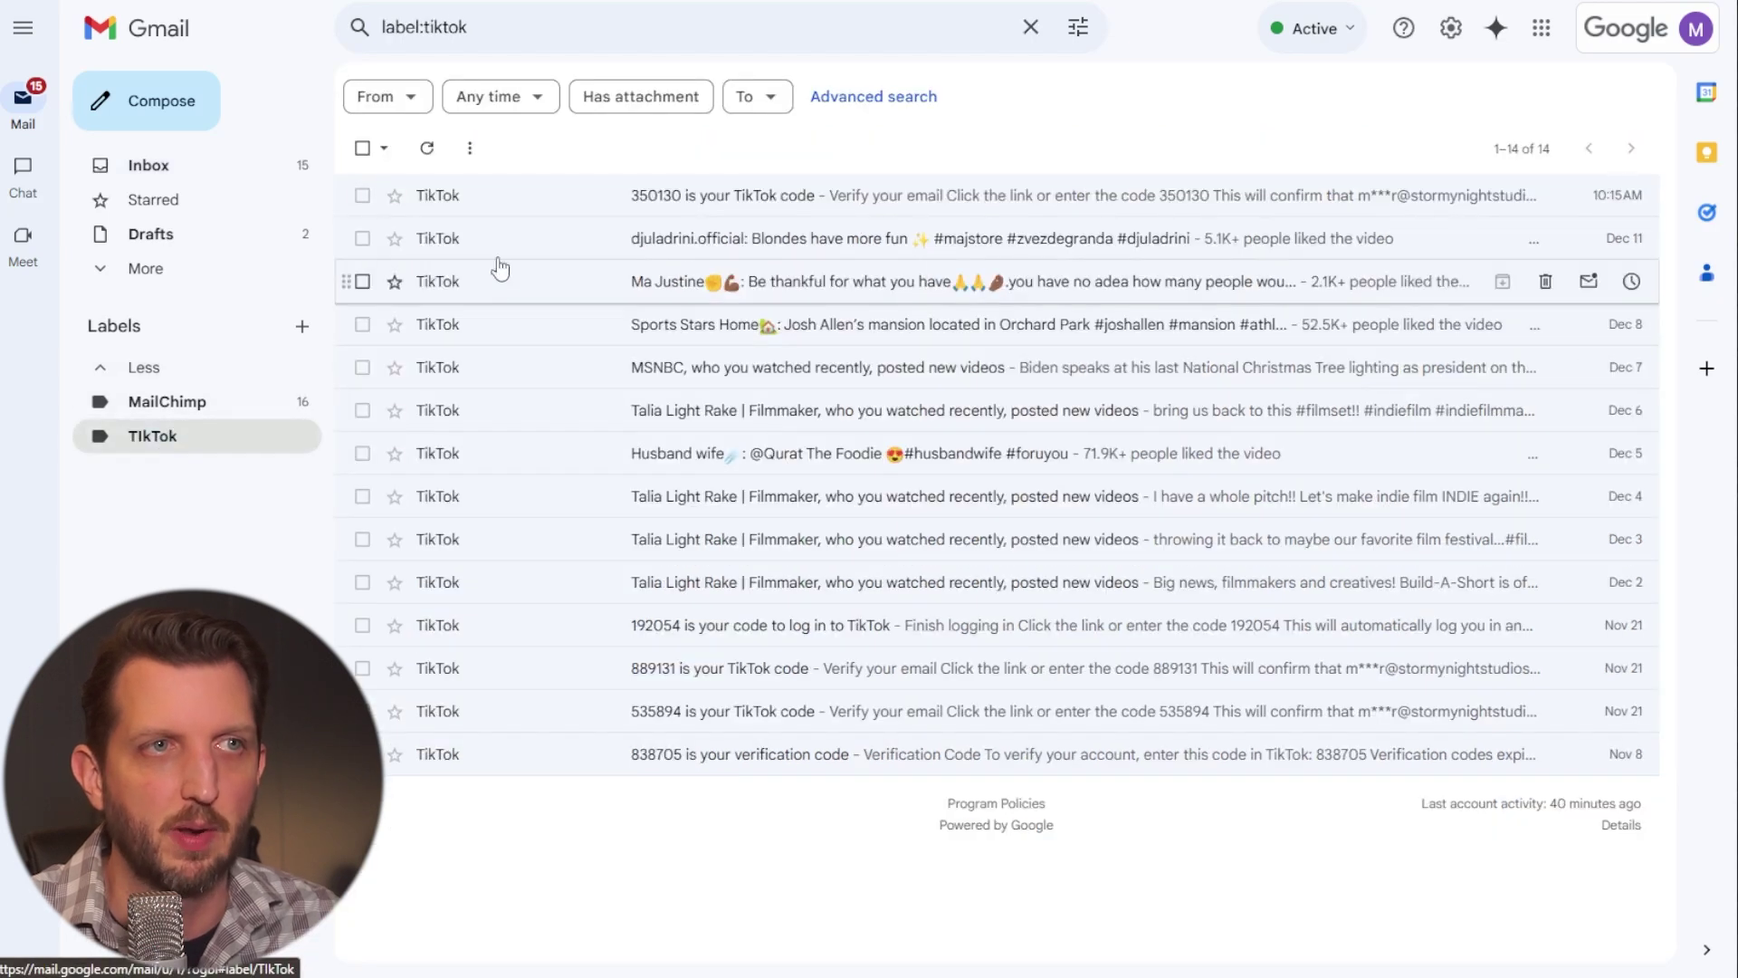
{"action": "left_click", "coordinate": [671, 550]}
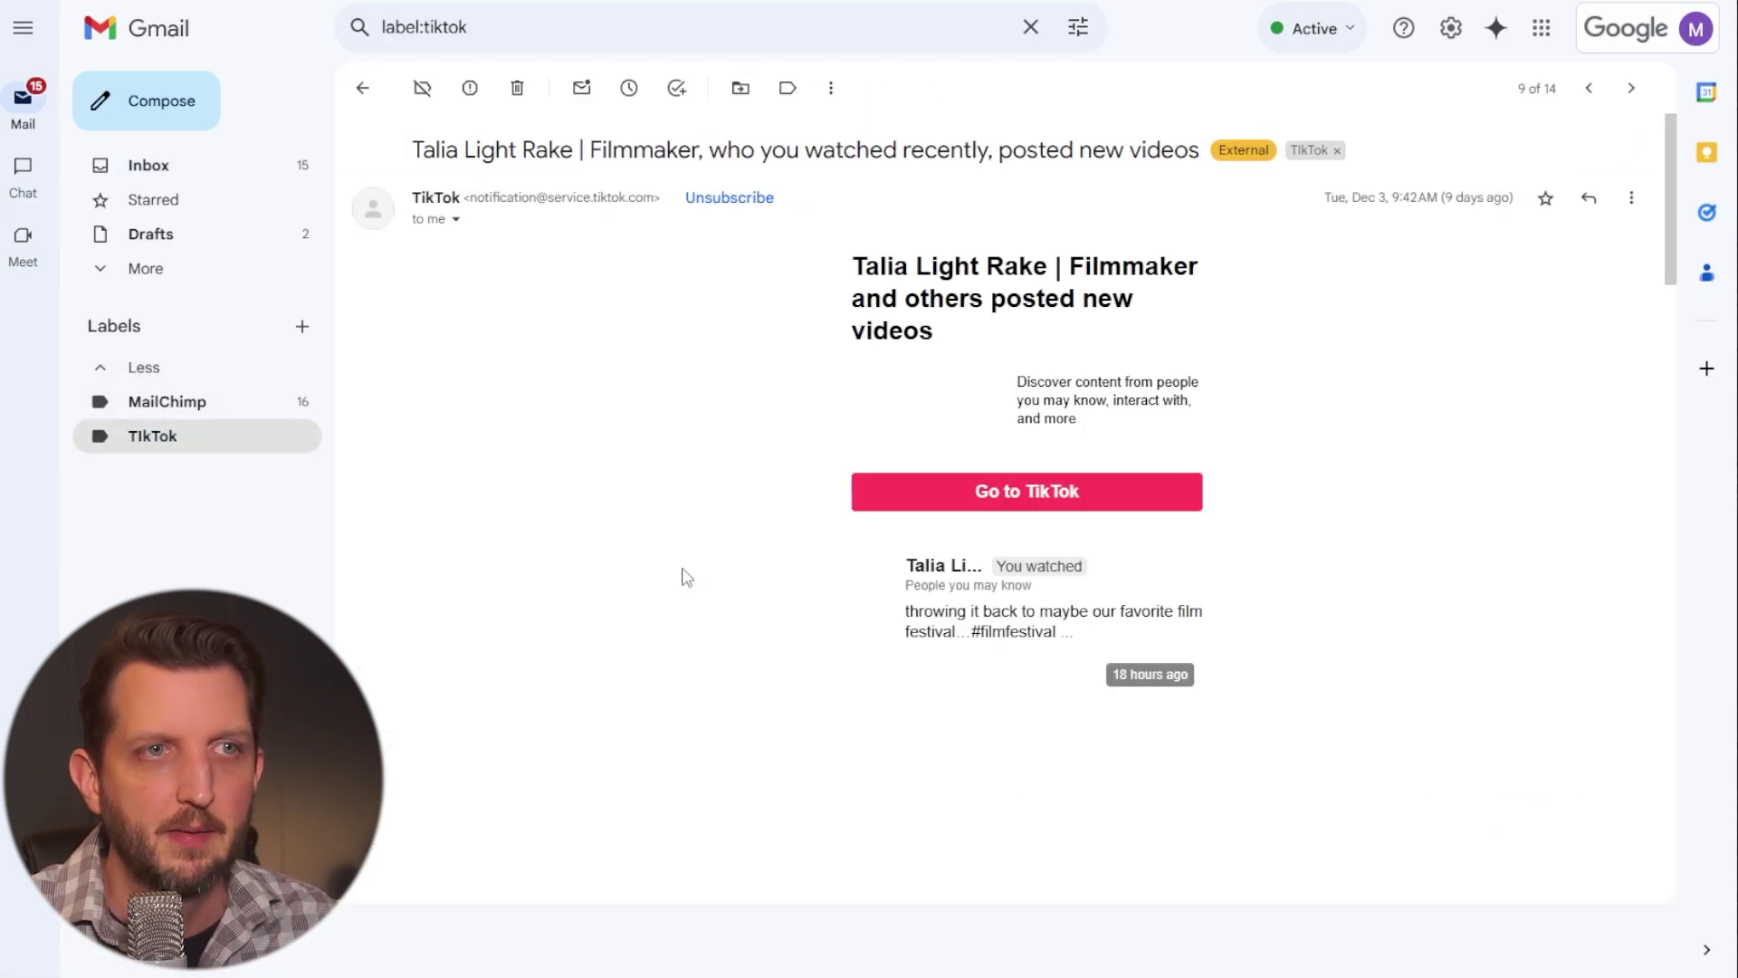